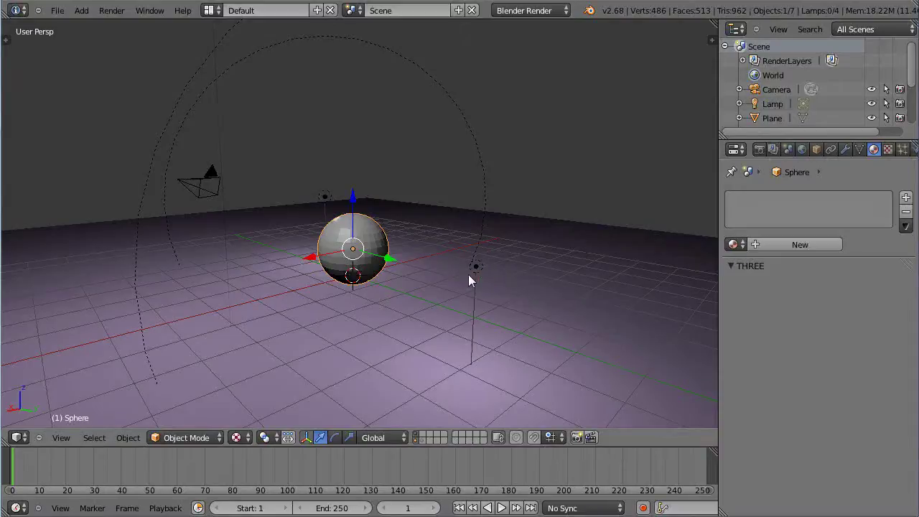
Change the scene's render engine from Blender Render to Blender Game
scroll(468, 275, up, 2)
middle_drag(468, 275, 420, 295)
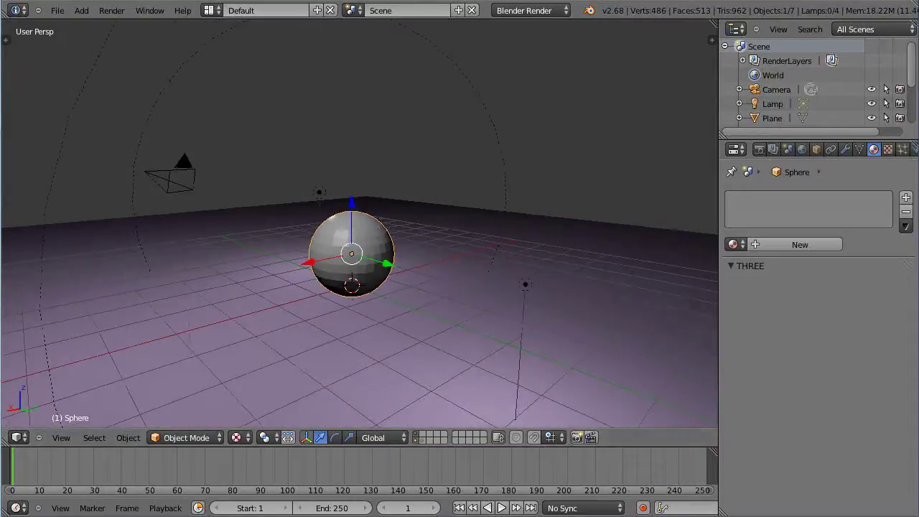
click(521, 11)
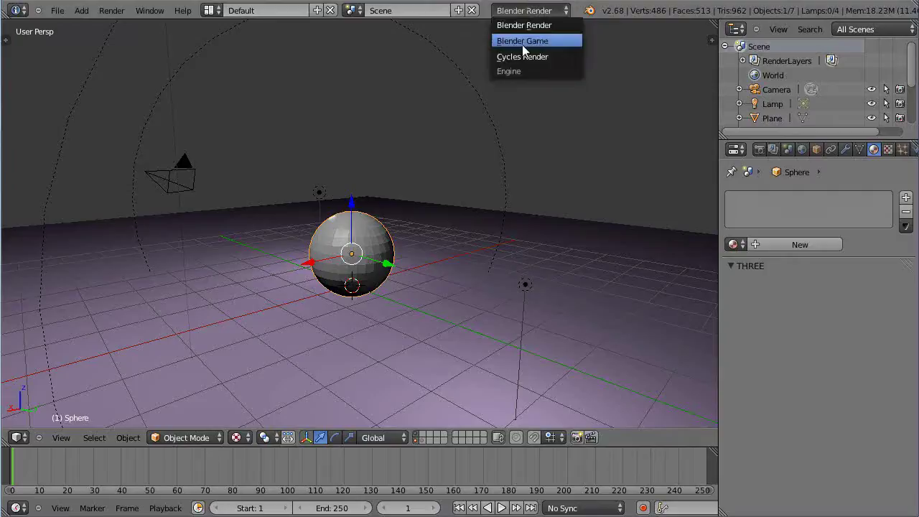
click(522, 39)
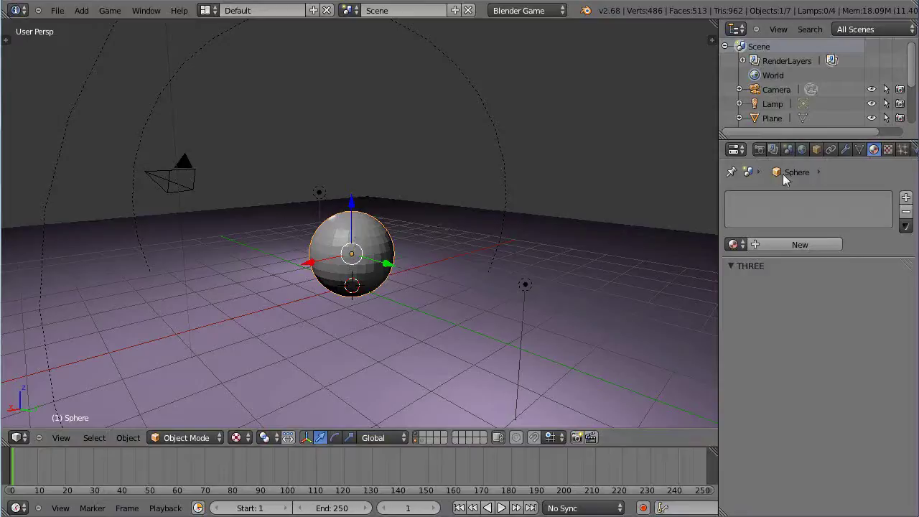
Add a new material to the sphere and give it a pink diffuse color
click(799, 245)
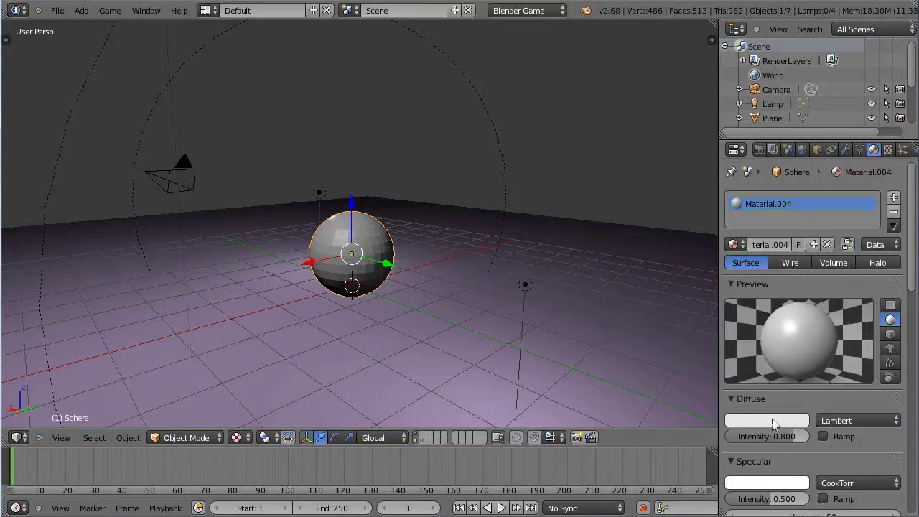
click(773, 421)
click(744, 323)
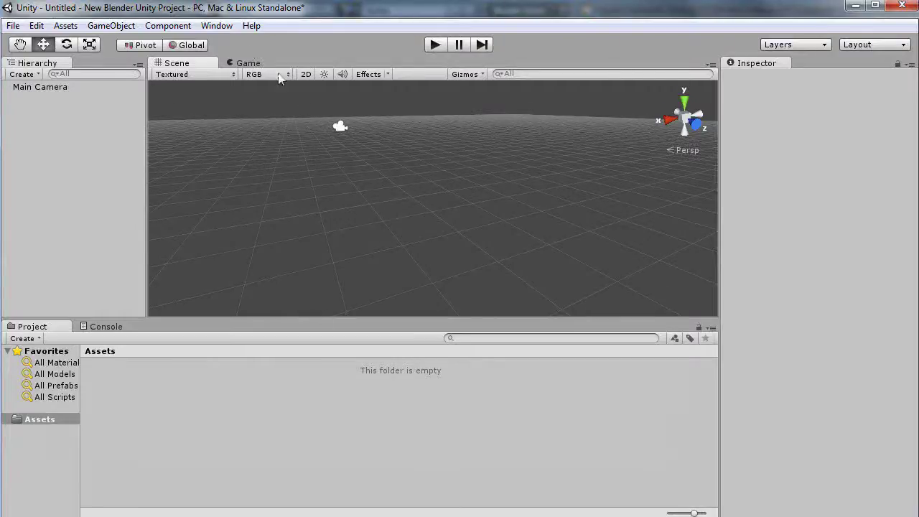
click(13, 25)
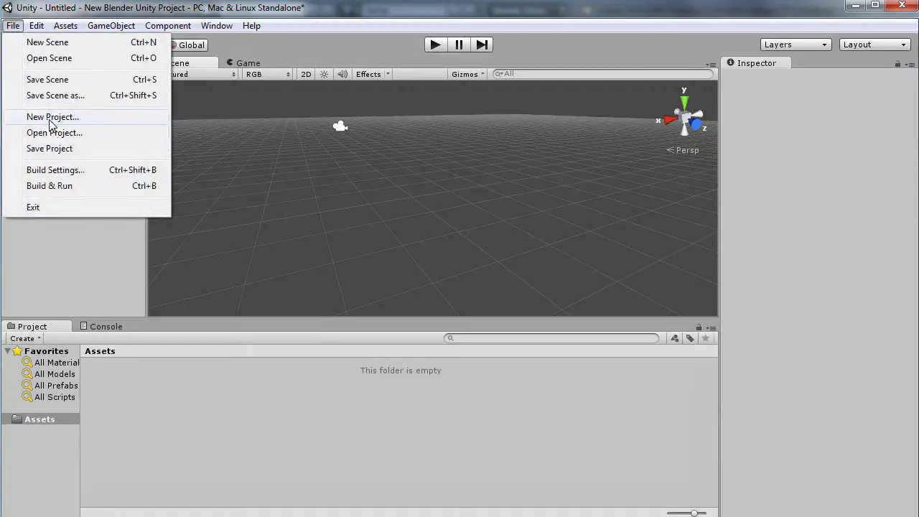
click(343, 13)
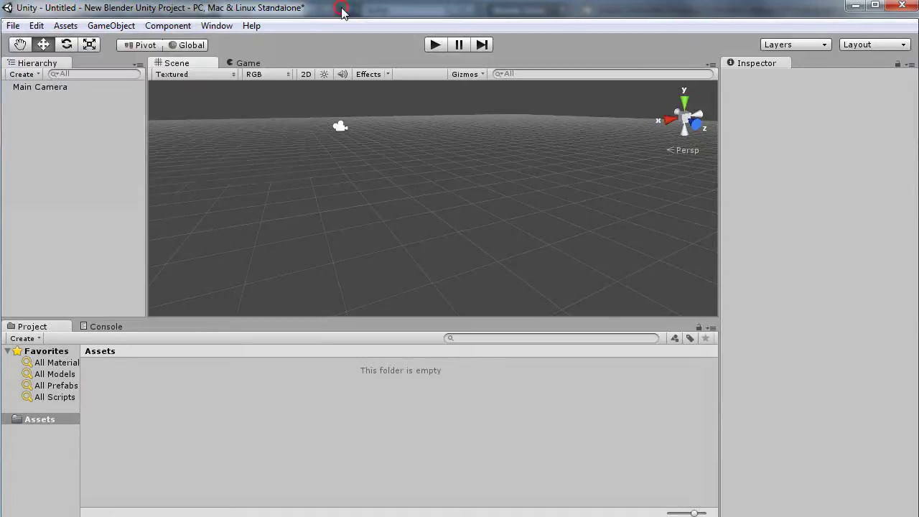
Create a sphere in the Unity scene and reset its transform so its position is 0, 0, 0
scroll(500, 208, up, 2)
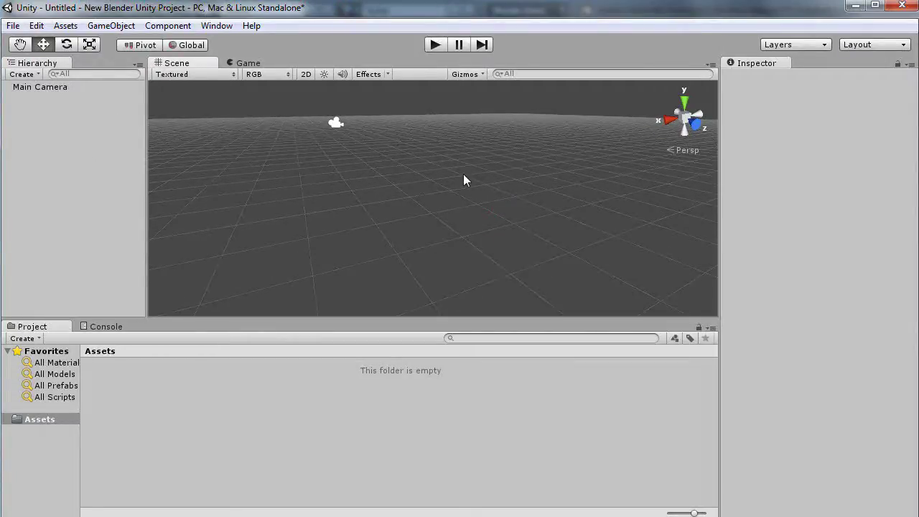
click(22, 74)
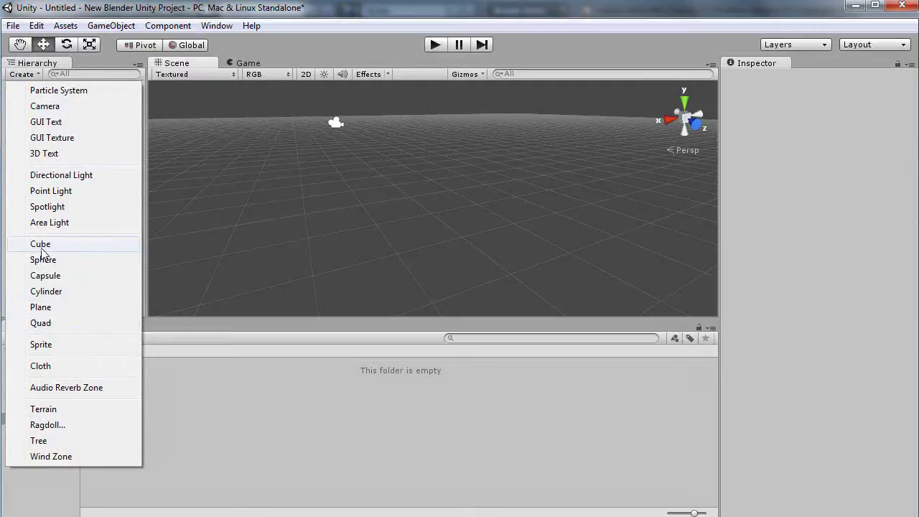
click(37, 260)
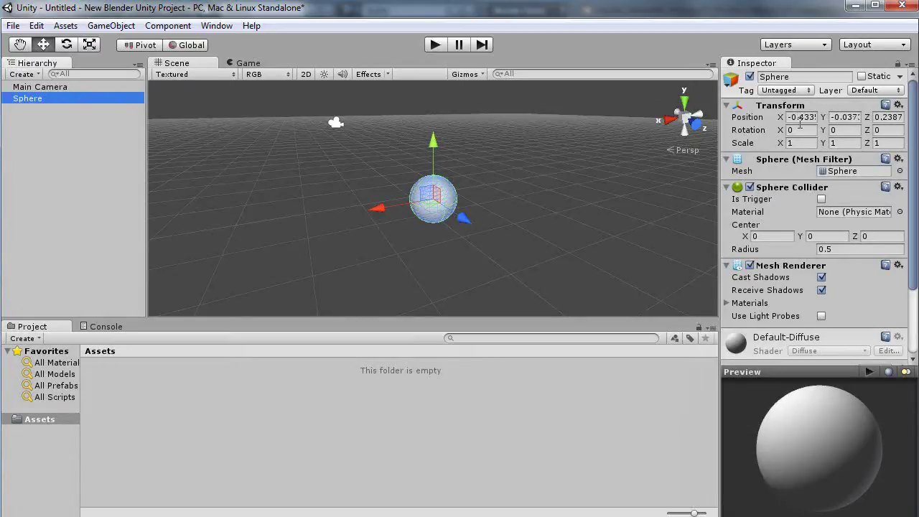
click(898, 105)
click(906, 117)
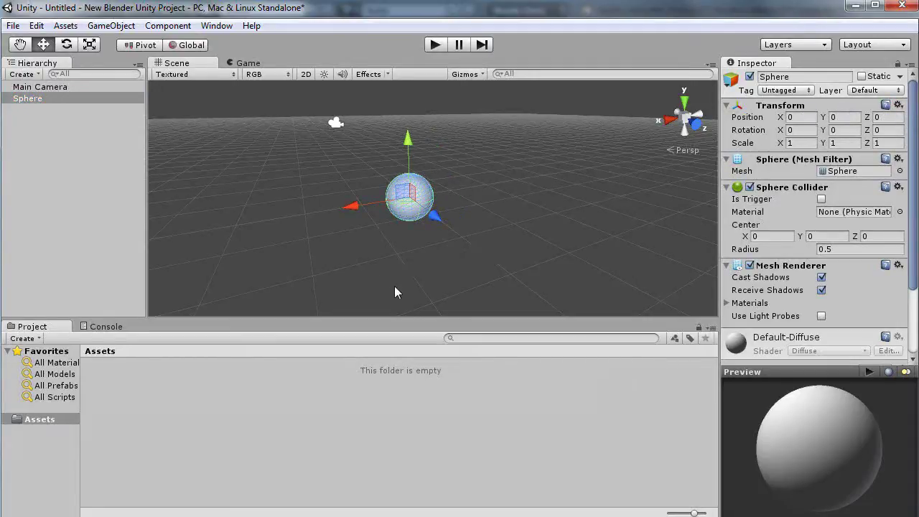
Create a new material in the Assets folder and name it Red
click(22, 340)
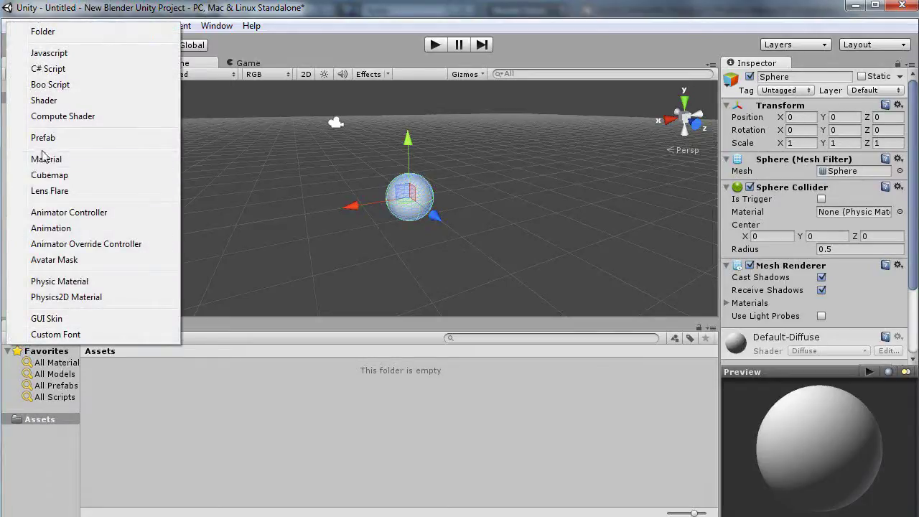
click(42, 160)
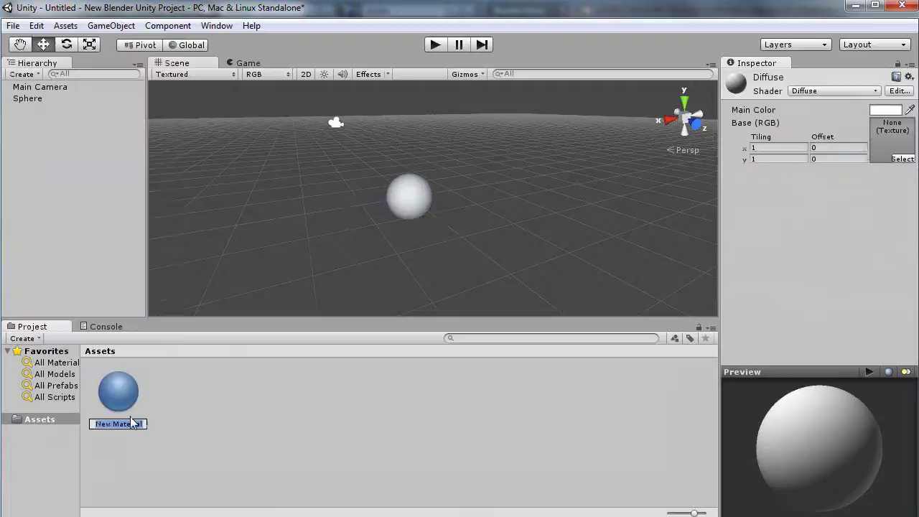
text(Red)
key(Return)
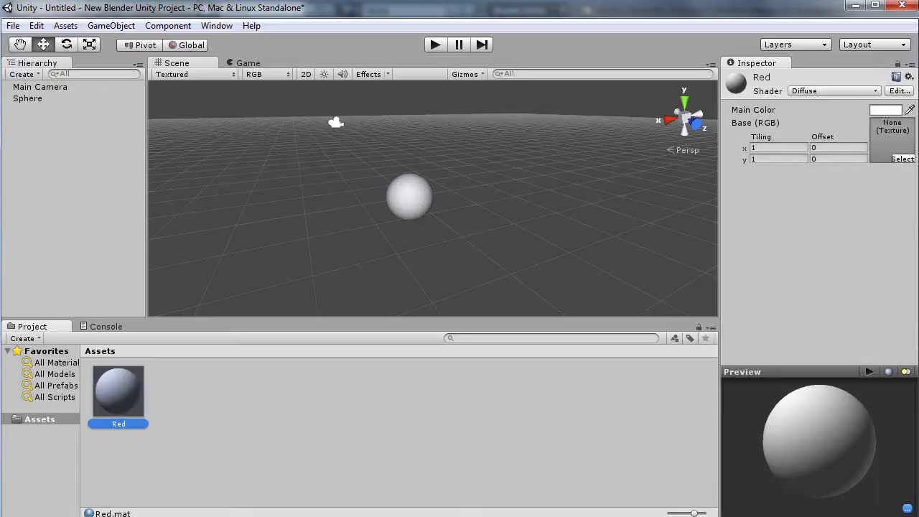
Set the Red material's main color to bright red with RGB 242, 9, 9
click(886, 111)
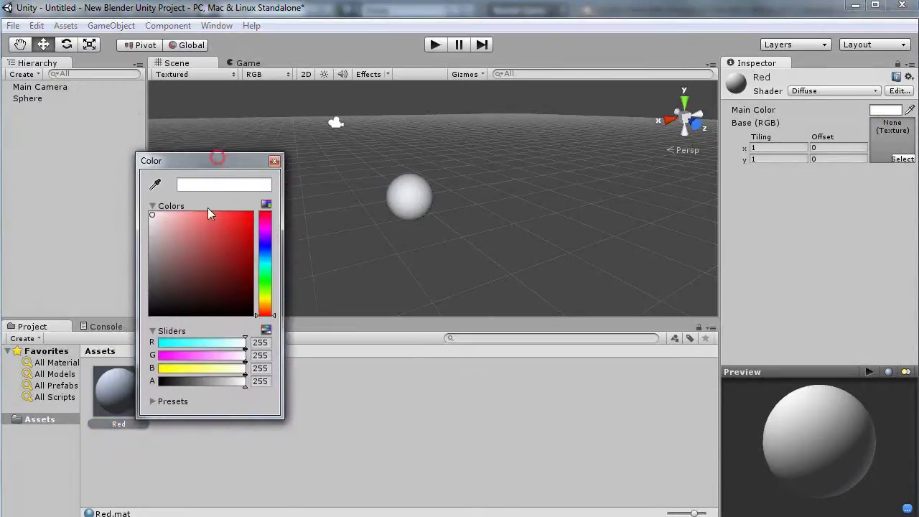
click(247, 222)
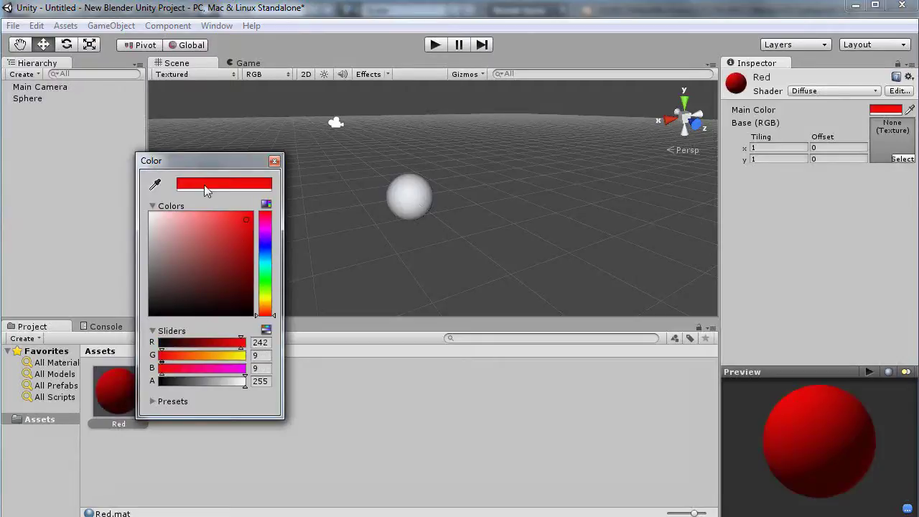
click(275, 161)
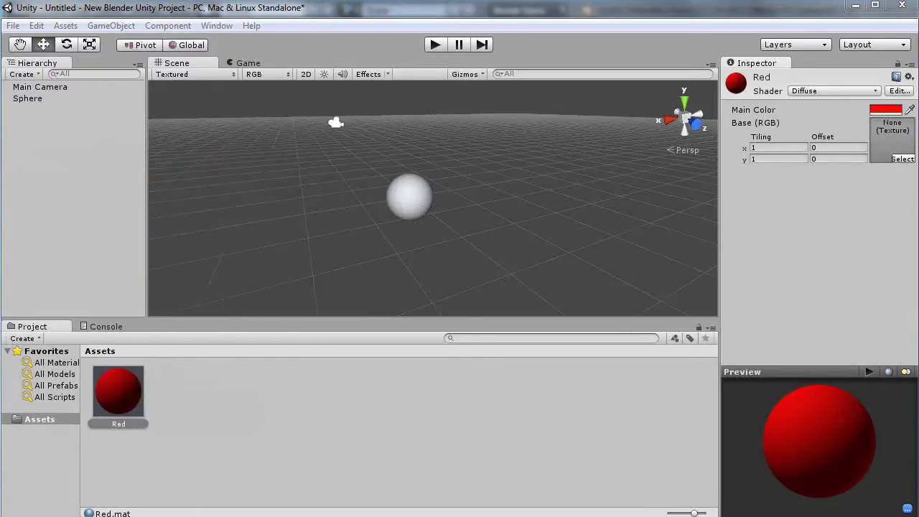
click(115, 396)
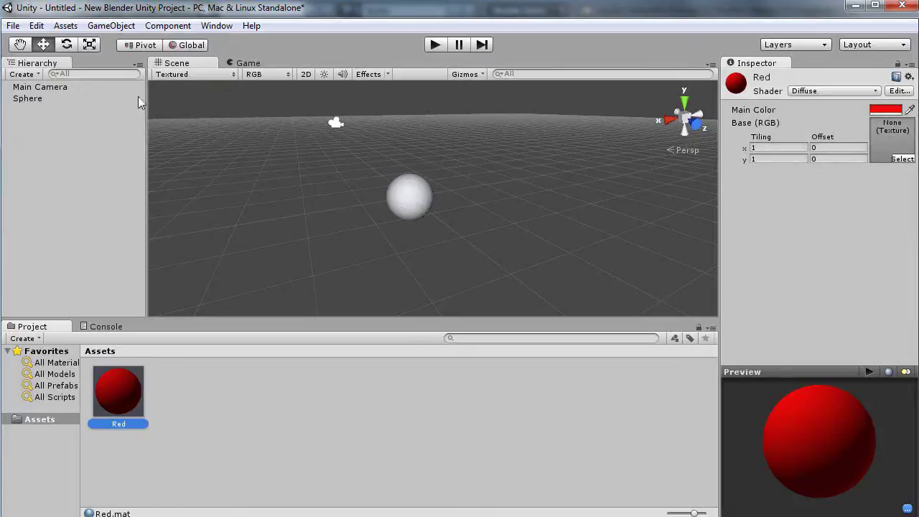
click(181, 74)
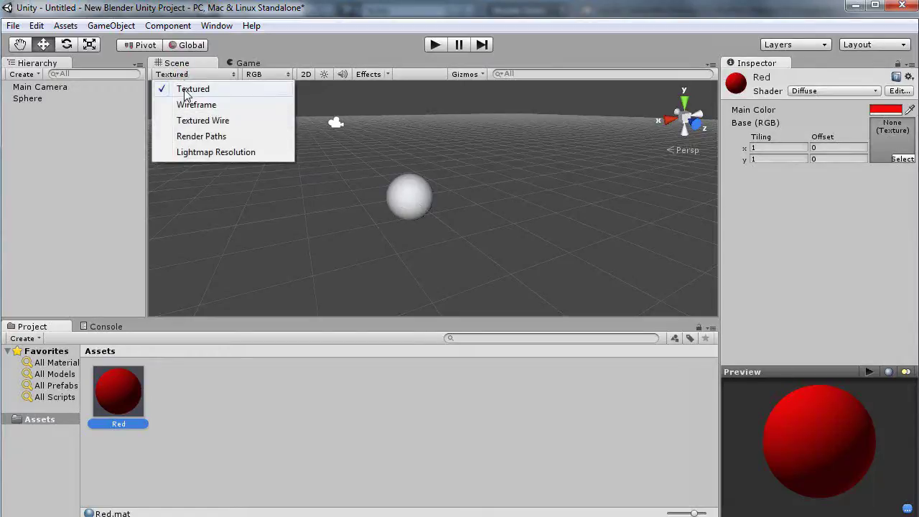
click(185, 91)
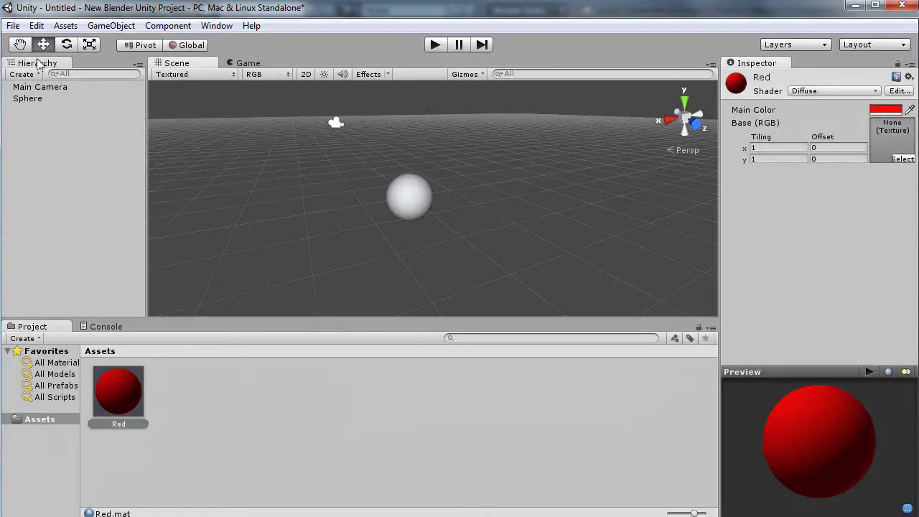
Apply the Red material to the sphere in the scene
click(30, 99)
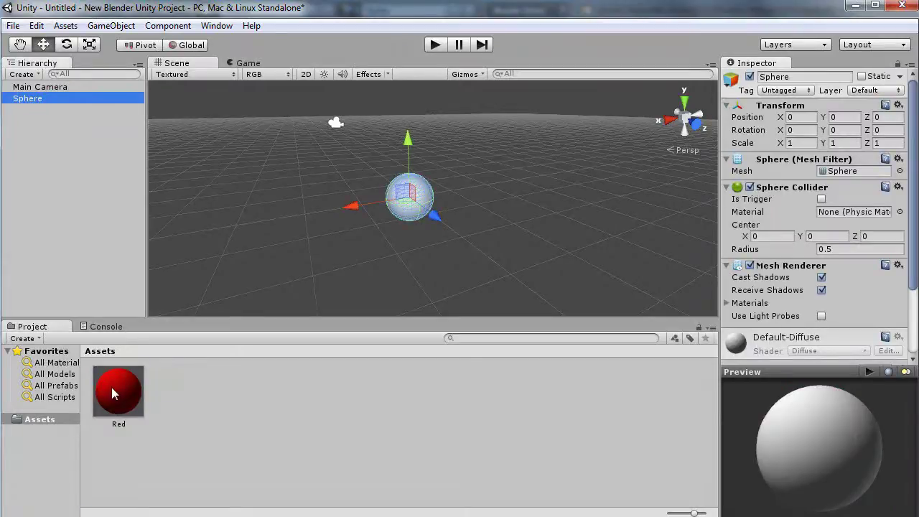
drag(111, 392, 399, 215)
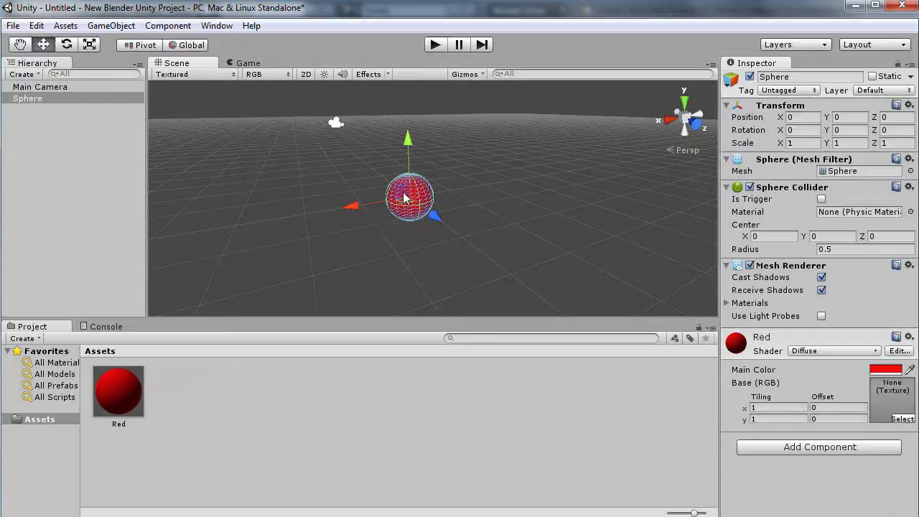
alt+drag(407, 208, 426, 270)
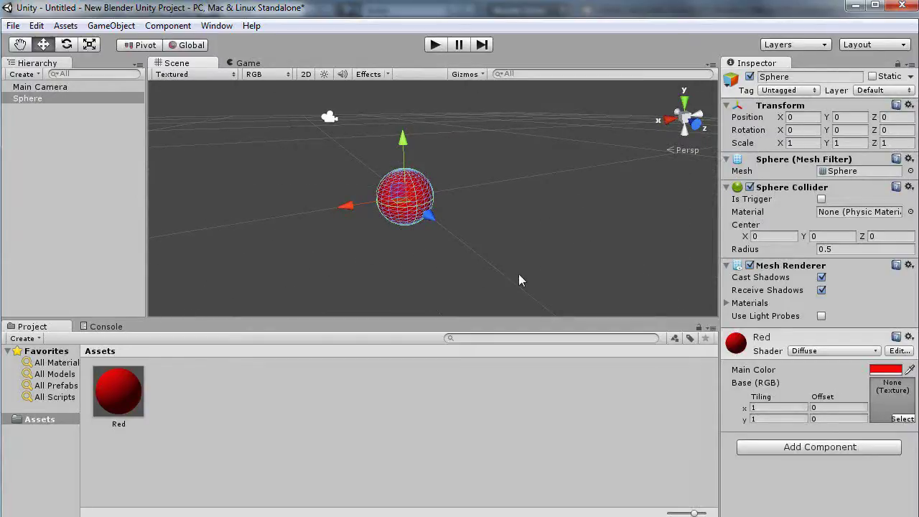
alt+drag(519, 274, 518, 278)
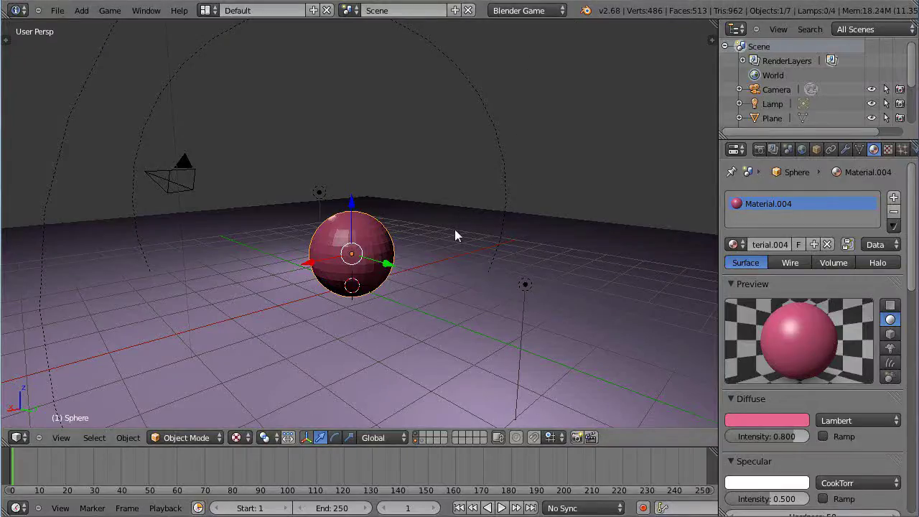
Switch to Blender, run the scene in the game engine, and exit the running game
key(p)
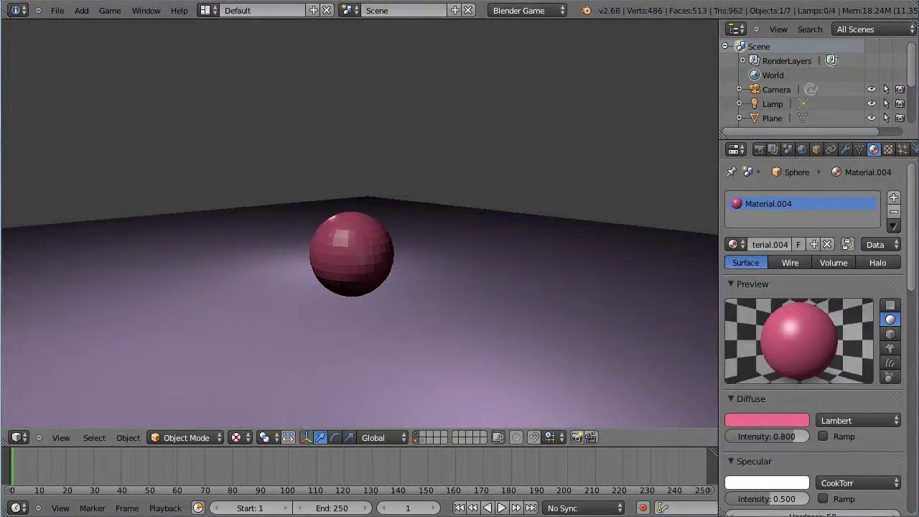
key(Escape)
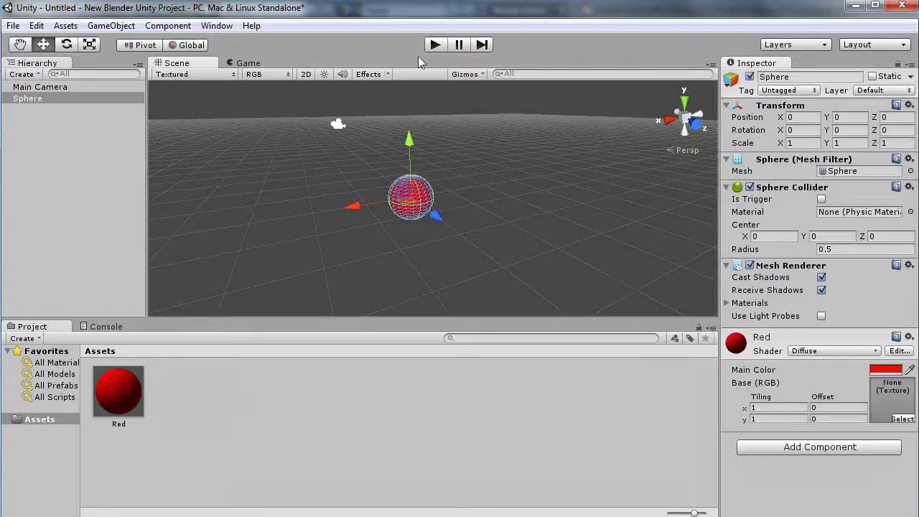
In Unity, show the Game view, play and stop the game, and return to the Scene view
click(249, 64)
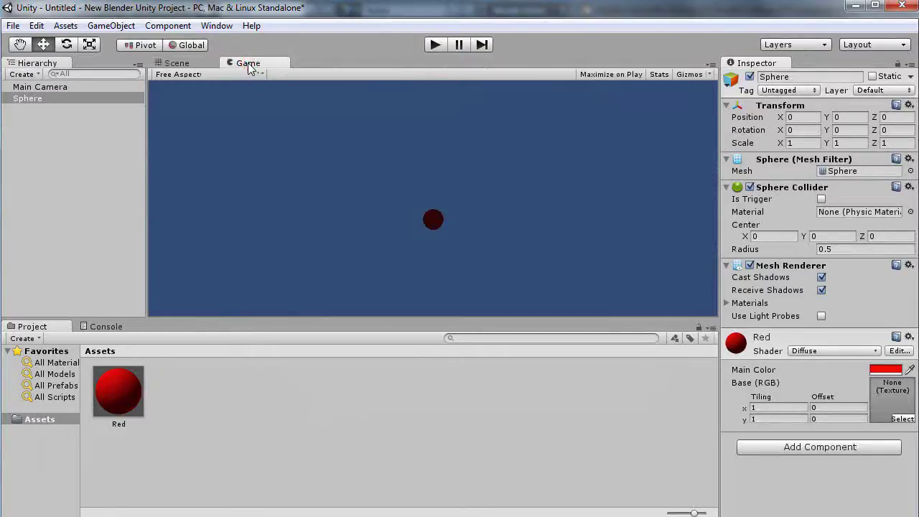
click(435, 46)
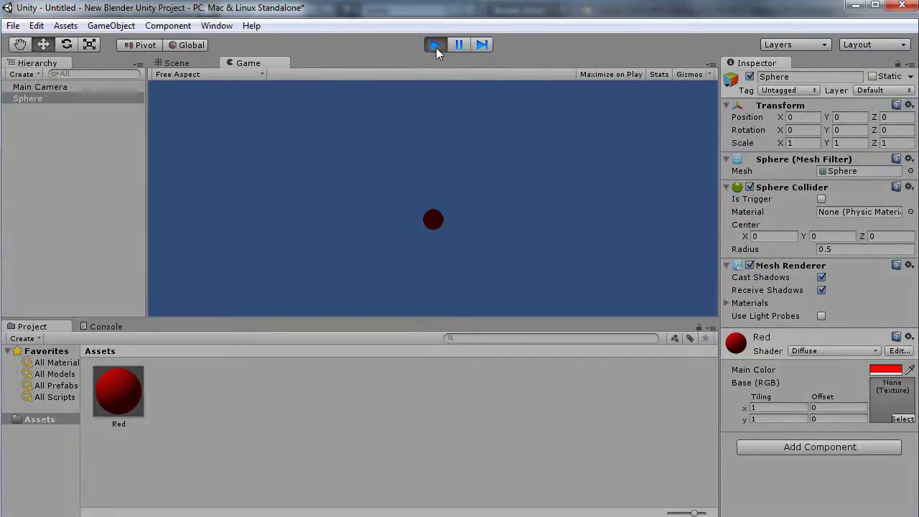
click(436, 48)
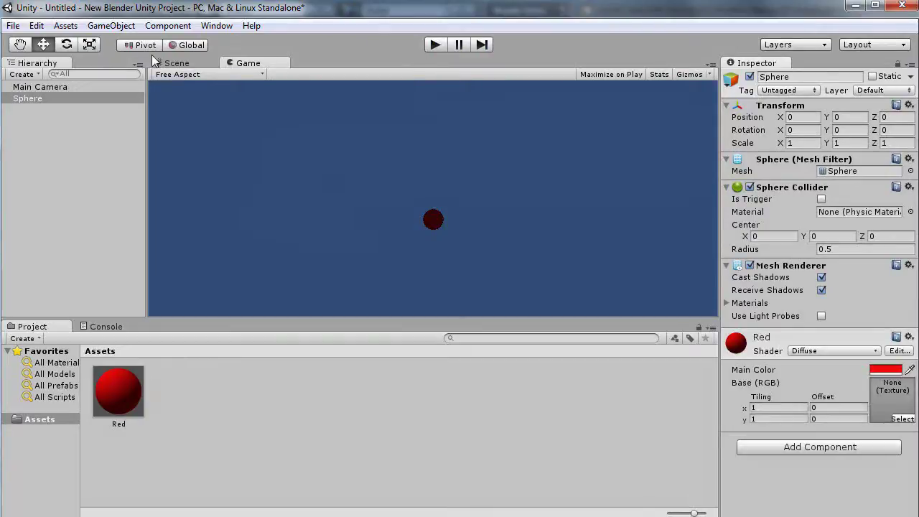
click(174, 63)
scroll(434, 298, down, 3)
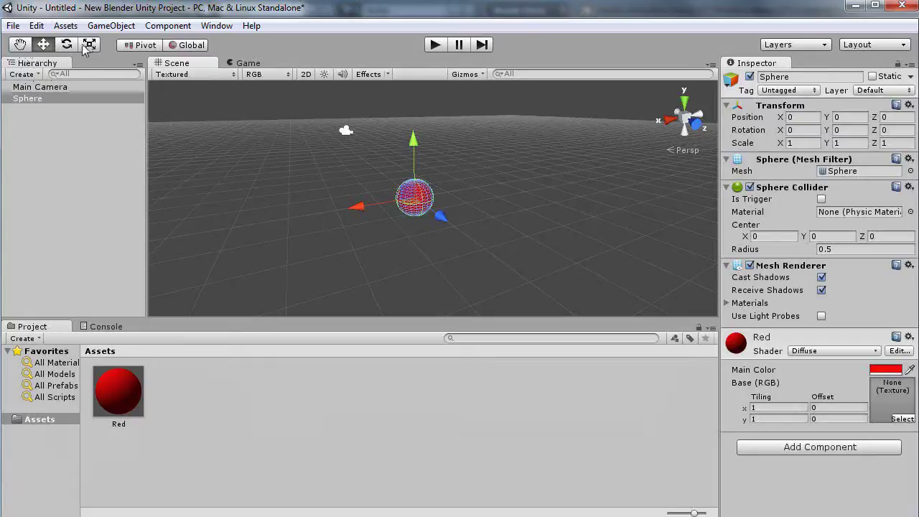
Cycle through the Hand, Move, Rotate and Scale tools to compare their handles on the sphere
click(20, 47)
click(44, 46)
key(e)
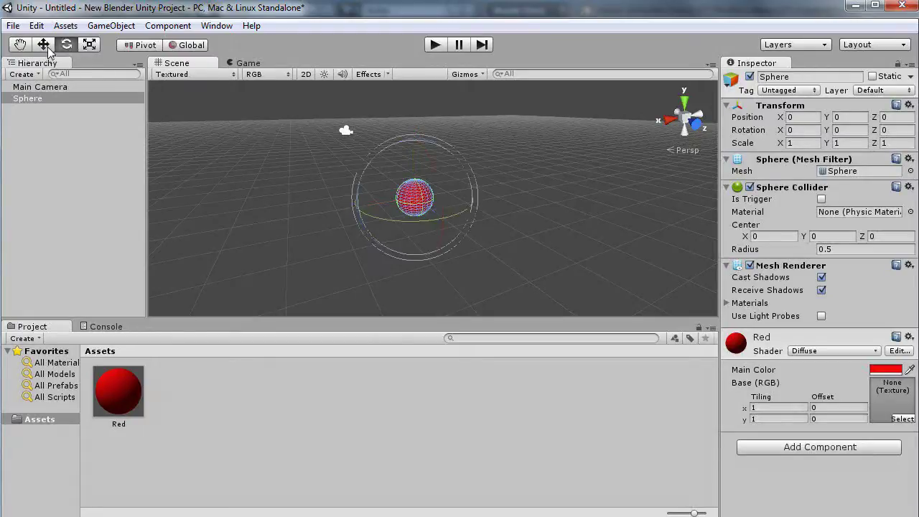
key(r)
key(e)
key(r)
key(w)
key(r)
key(w)
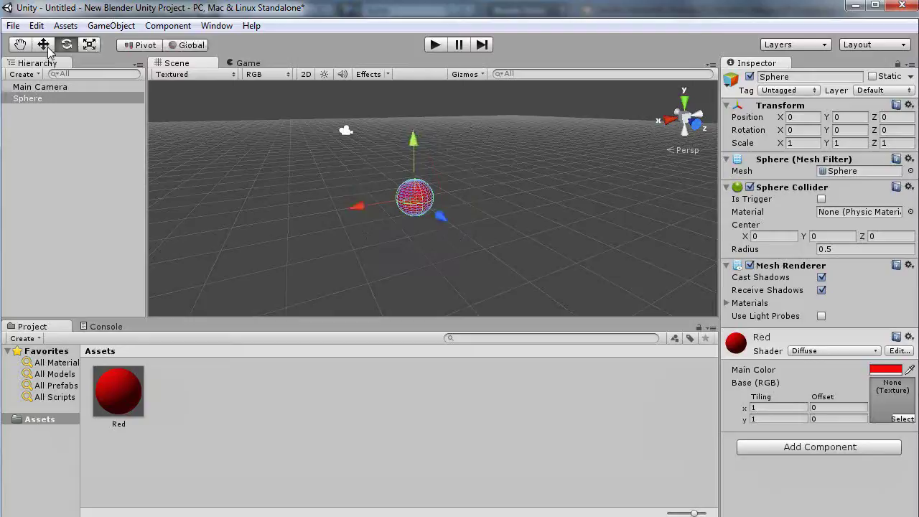
key(r)
key(q)
key(e)
key(r)
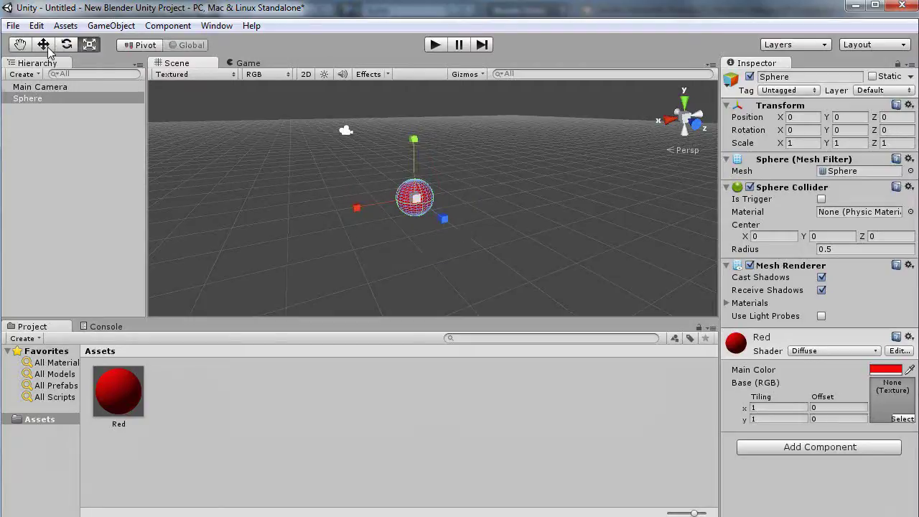
Move the sphere along Z to about -0.23 and rotate it about the Y axis to about -3.8 degrees
key(w)
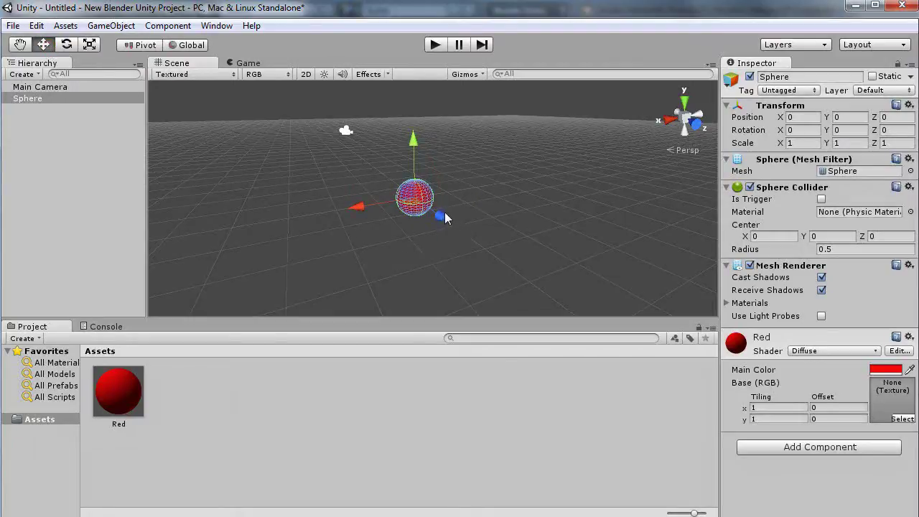
drag(445, 219, 390, 222)
click(66, 45)
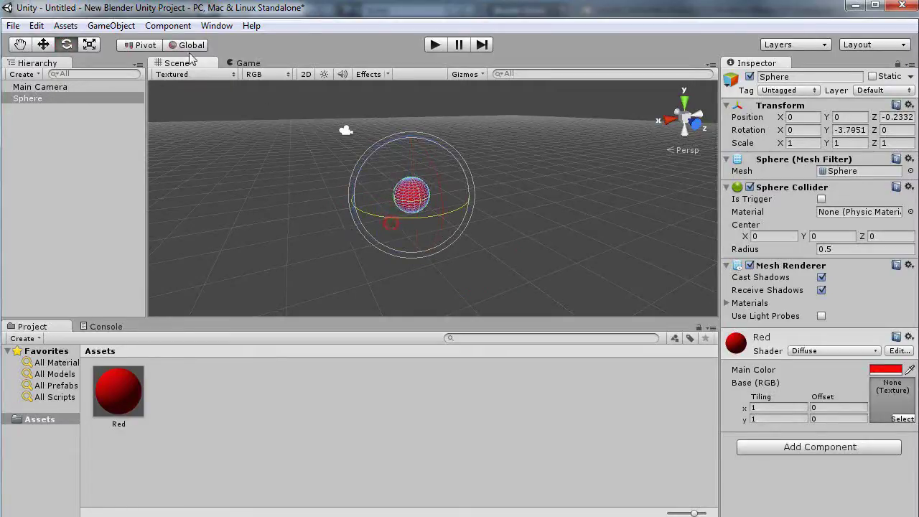
Try stretching the sphere along Z, undo that, and scale the sphere uniformly to about 1.82
click(89, 45)
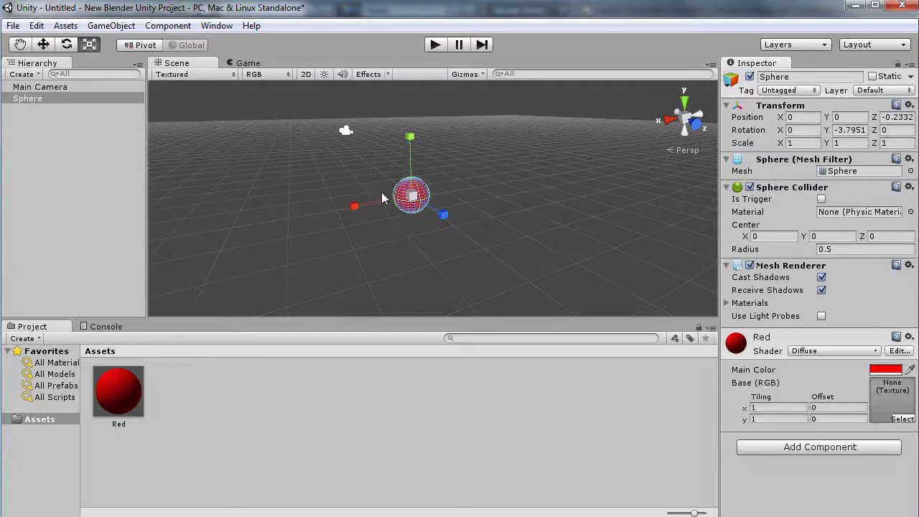
mouse_move(446, 221)
mouse_down()
mouse_move(527, 251)
mouse_move(457, 226)
mouse_move(501, 250)
mouse_move(482, 219)
mouse_move(452, 214)
mouse_up()
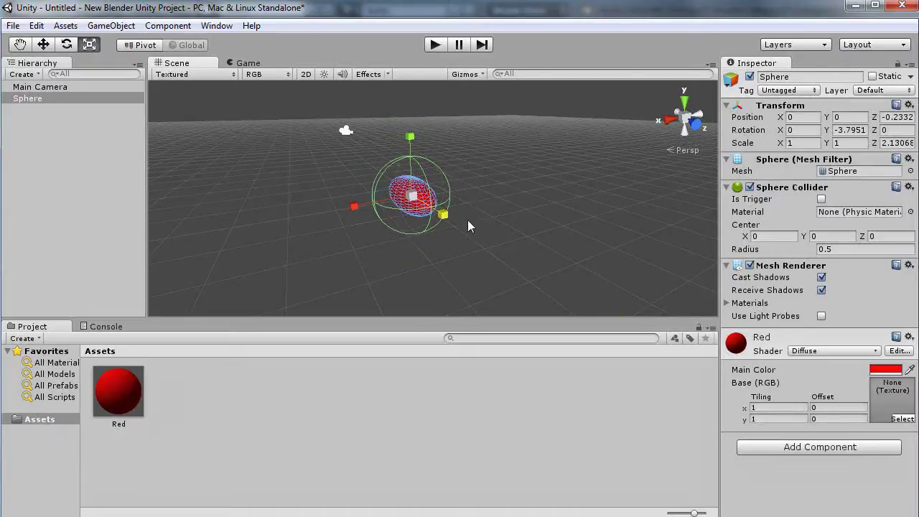
key(ctrl+z)
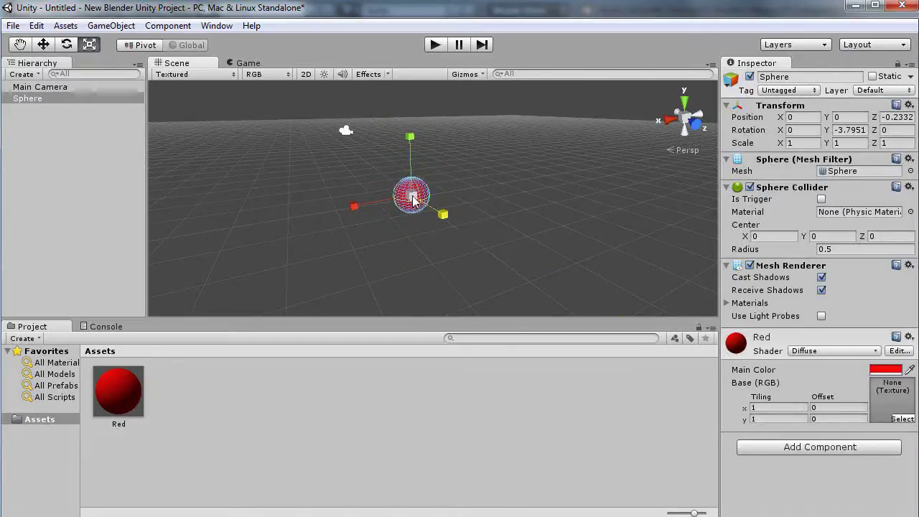
drag(413, 199, 465, 221)
Examine the scaled sphere from different angles and distances by orbiting, zooming and panning the Scene view
mouse_move(451, 260)
middle_down()
mouse_move(462, 269)
mouse_move(451, 211)
mouse_move(447, 270)
mouse_move(457, 294)
mouse_move(447, 273)
mouse_move(455, 203)
mouse_move(455, 250)
mouse_move(594, 263)
mouse_move(510, 277)
mouse_move(476, 261)
mouse_move(448, 266)
middle_up()
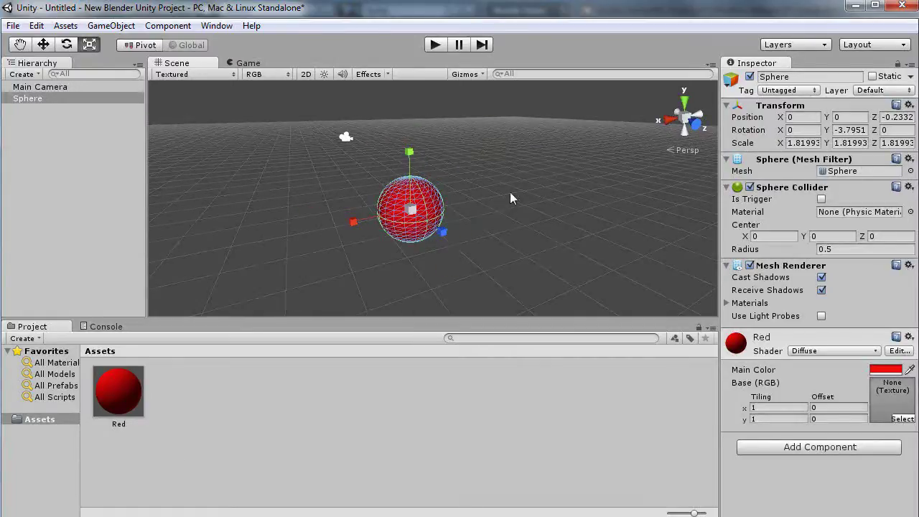
key(alt)
alt+drag(530, 214, 437, 227)
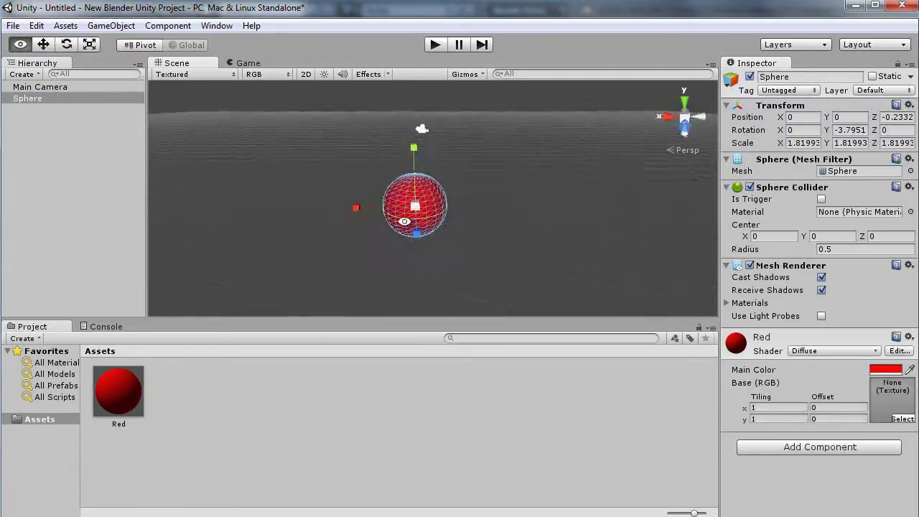
alt+drag(404, 221, 597, 192)
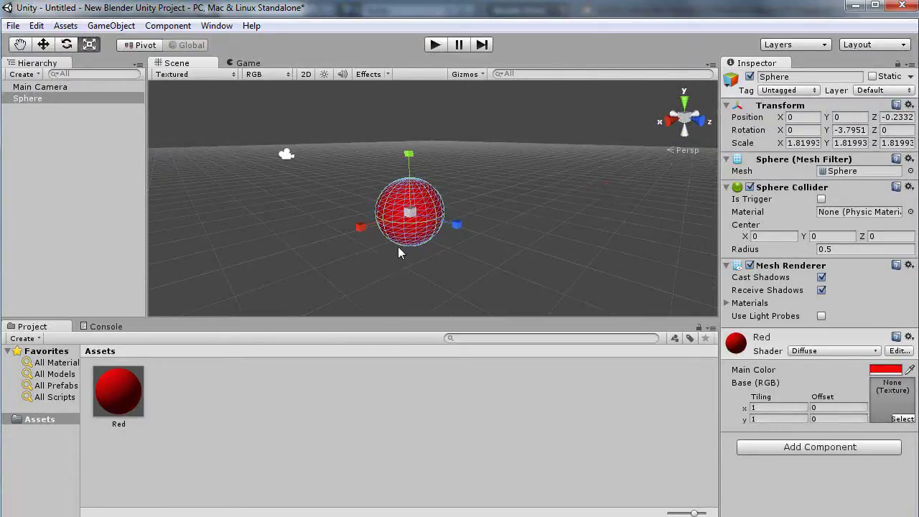
scroll(399, 247, up, 1)
scroll(400, 253, down, 1)
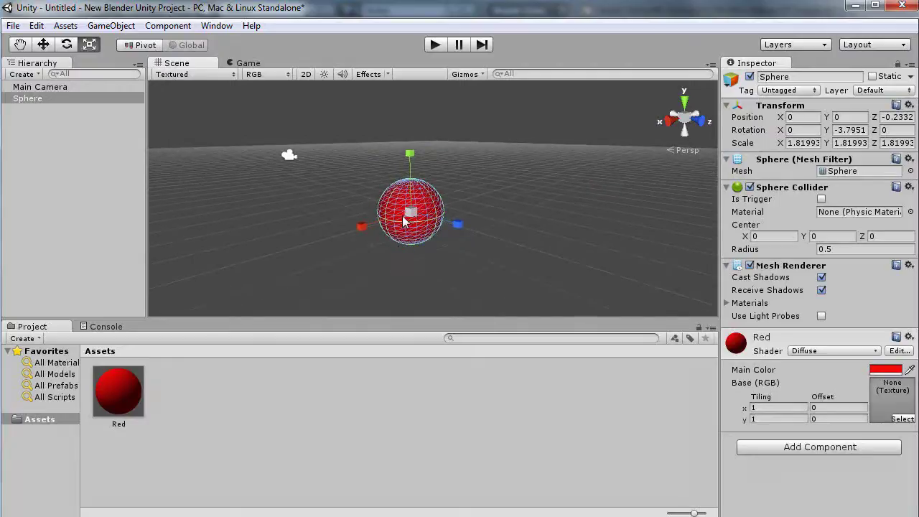
mouse_move(403, 236)
mouse_down()
mouse_move(407, 257)
mouse_move(407, 225)
mouse_up()
middle_drag(407, 225, 402, 227)
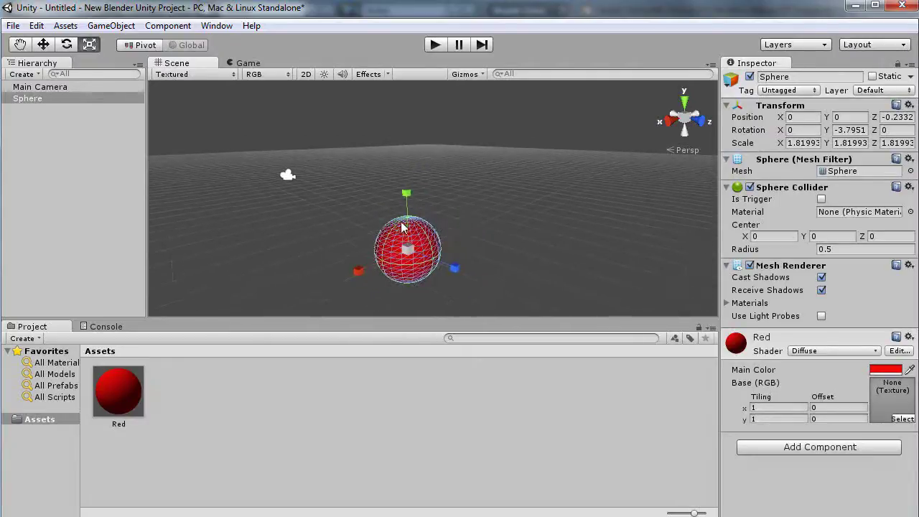
Move the sphere up along the Y axis to about 3.36
click(44, 45)
drag(397, 194, 400, 69)
scroll(451, 255, down, 2)
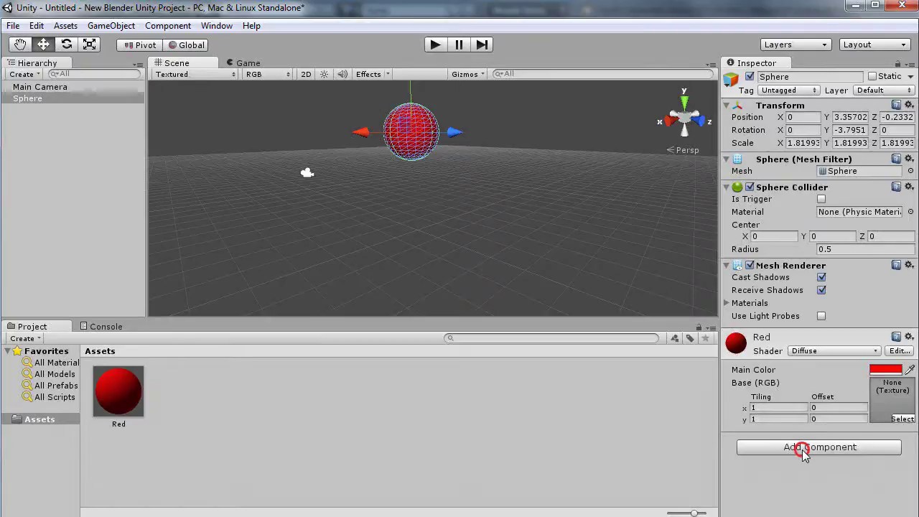
Add a Rigidbody component to the sphere and review its settings
click(802, 451)
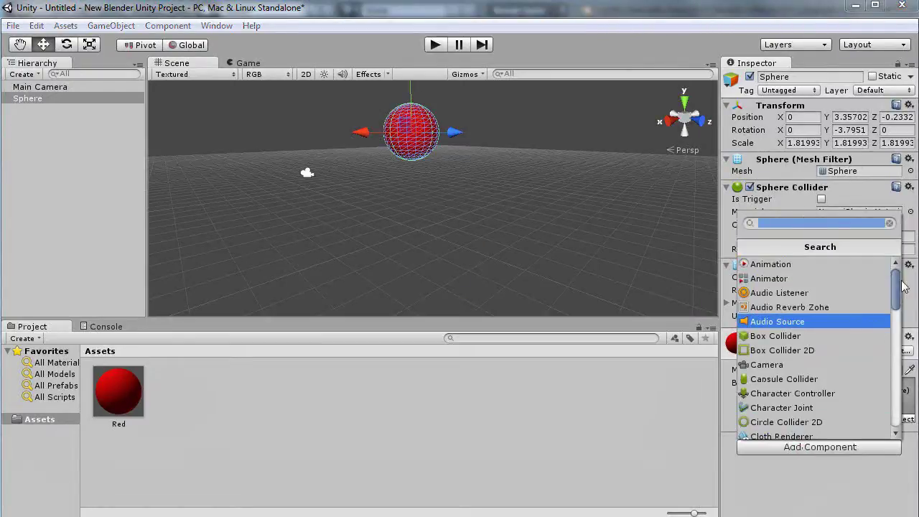
drag(904, 287, 899, 384)
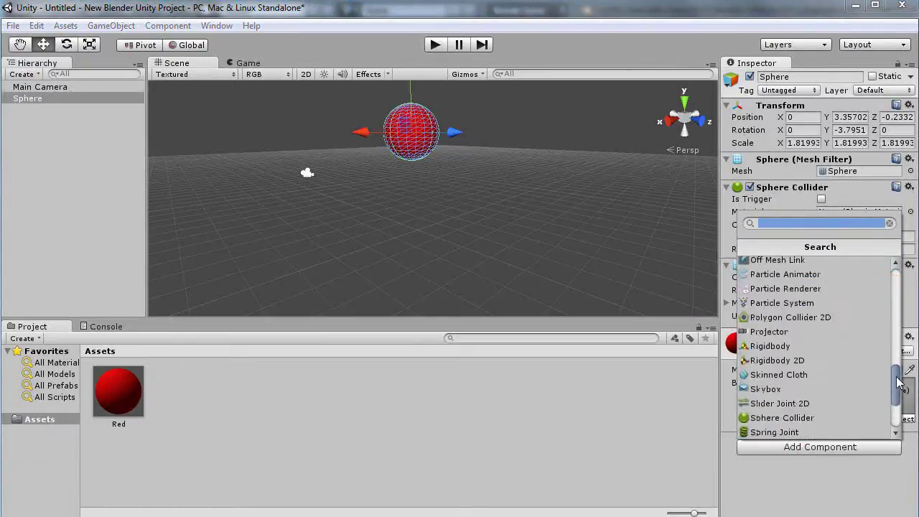
click(784, 347)
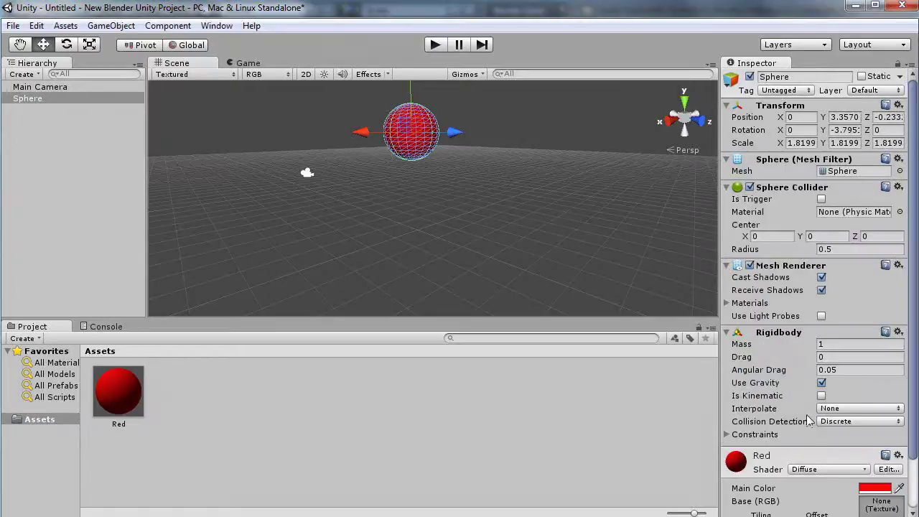
scroll(811, 417, down, 3)
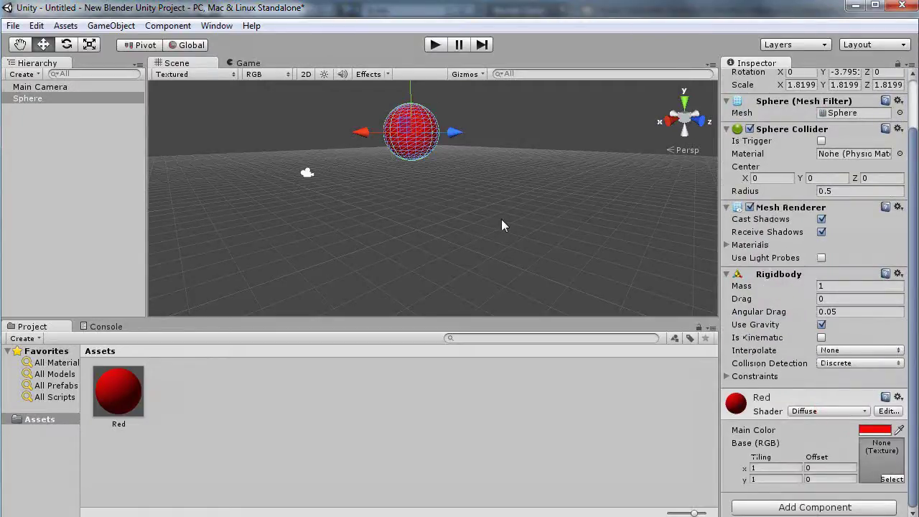
Play the game to test the sphere's physics, stop it, and reframe the sphere in the Scene view
alt+drag(502, 225, 511, 205)
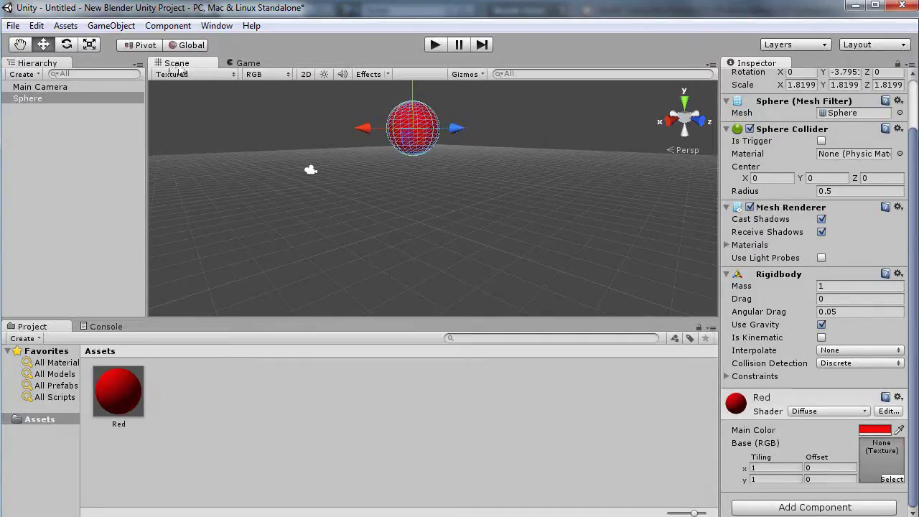
click(434, 45)
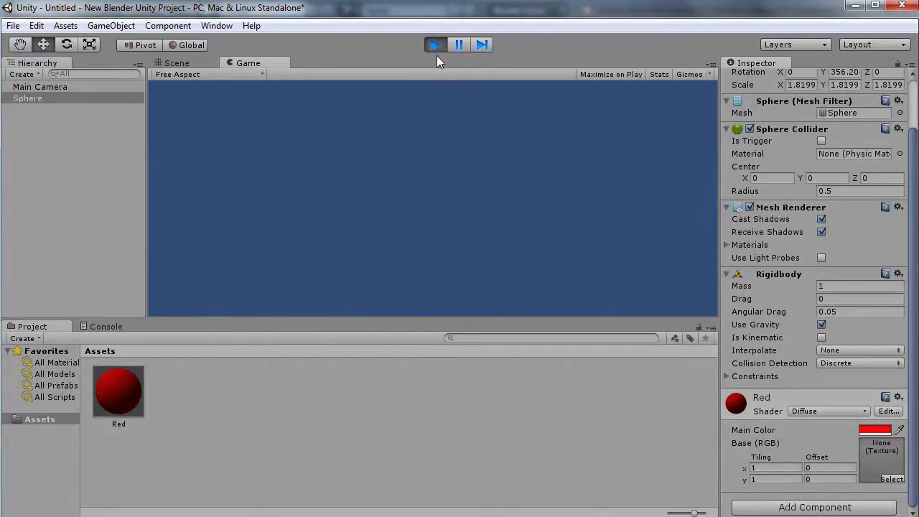
click(436, 44)
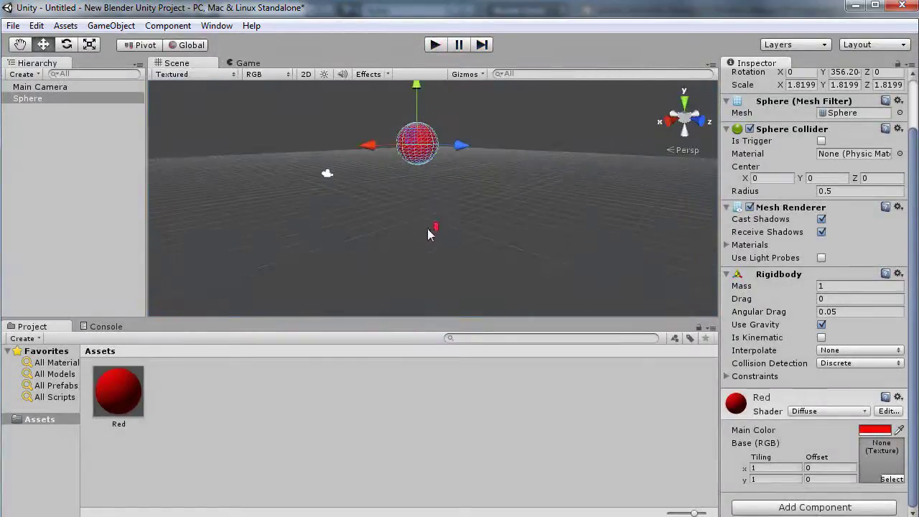
right_drag(427, 228, 424, 244)
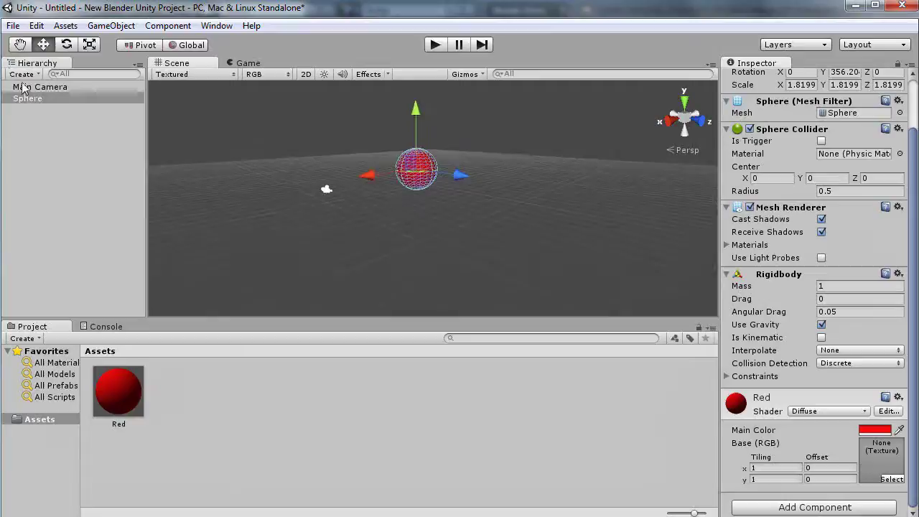
Add a directional light and move it to about X -0.87, Y 4.36, Z -8.70
click(22, 75)
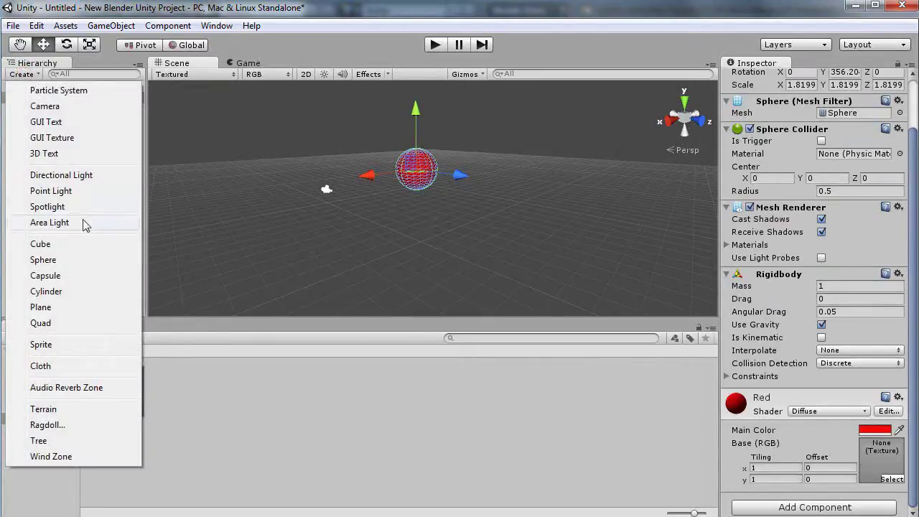
click(59, 176)
right_drag(452, 214, 441, 167)
drag(442, 163, 448, 111)
drag(483, 176, 287, 156)
Rotate the directional light to about X 44, Y -27, Z 5 and switch to the Scale tool
click(65, 46)
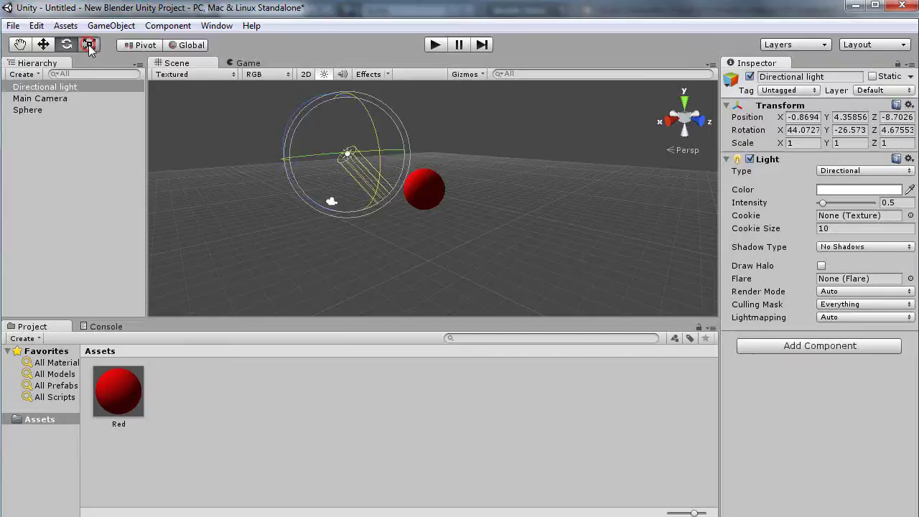
key(r)
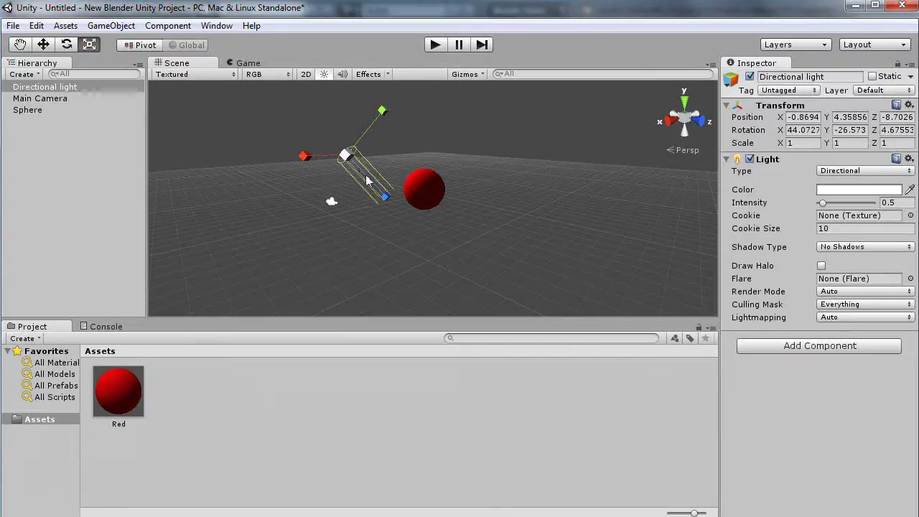
click(22, 74)
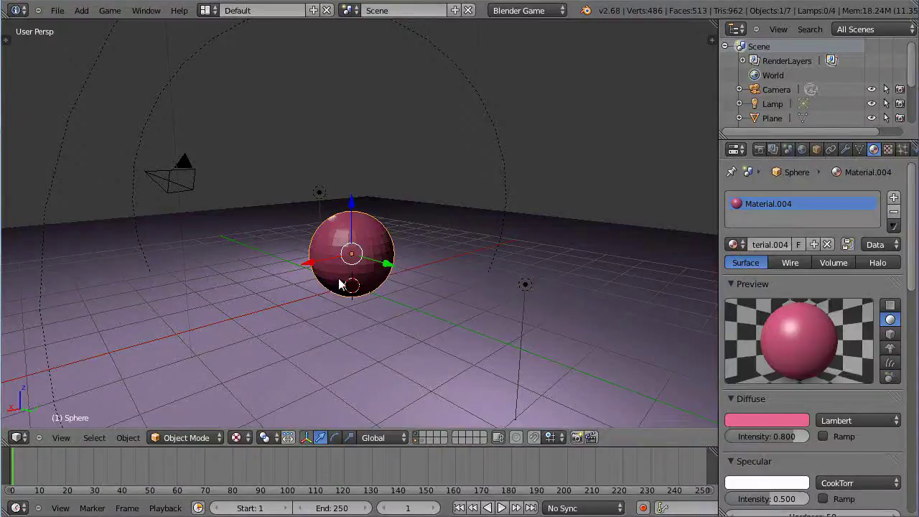
Switch to Blender and extrude one face of the sphere outward into a long spike in Edit Mode
scroll(340, 283, up, 5)
scroll(344, 287, down, 4)
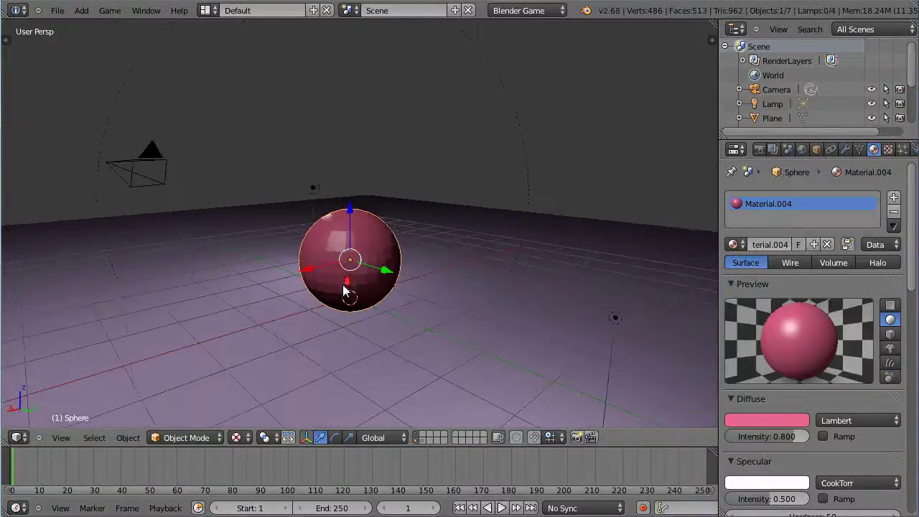
middle_drag(344, 290, 450, 322)
key(Tab)
right_click(361, 245)
key(e)
click(526, 267)
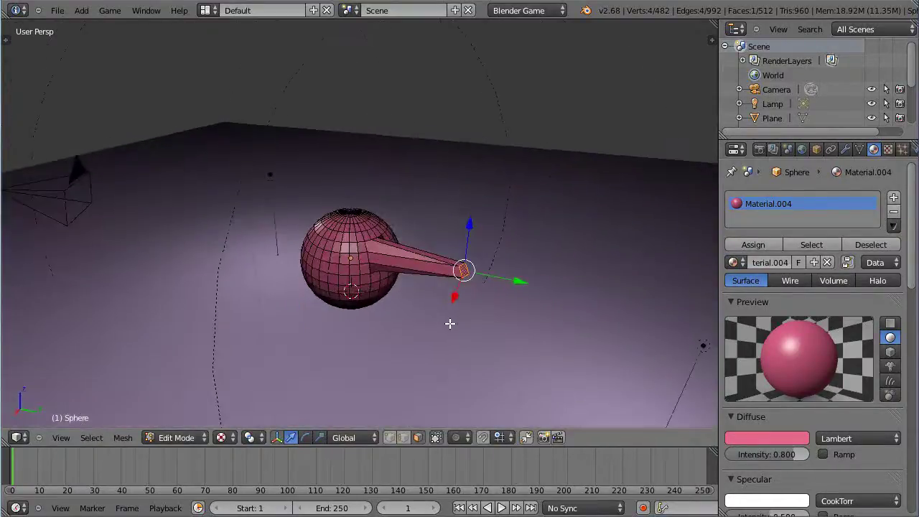
Show the sphere's mesh data properties, return to Object Mode, and inspect the extruded shape from several sides
click(859, 150)
key(Tab)
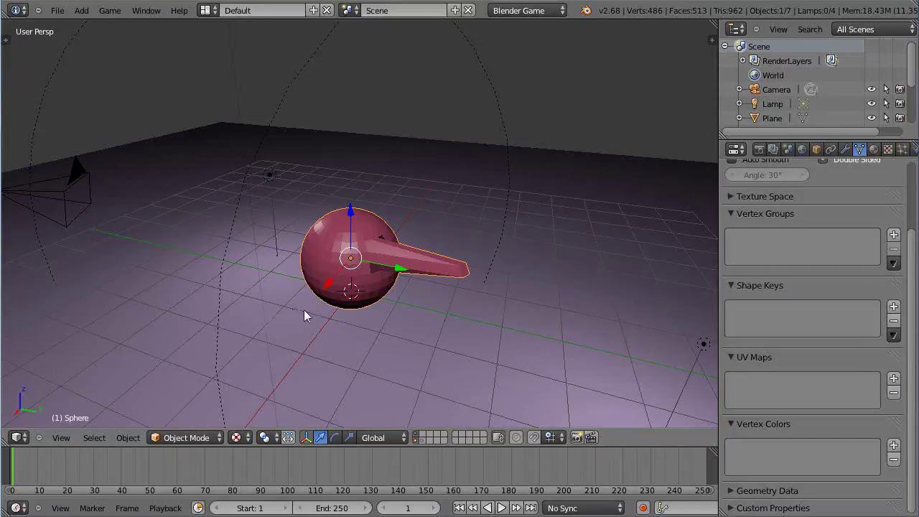
mouse_move(304, 316)
middle_down()
mouse_move(247, 309)
mouse_move(400, 314)
mouse_move(428, 293)
mouse_move(382, 286)
middle_up()
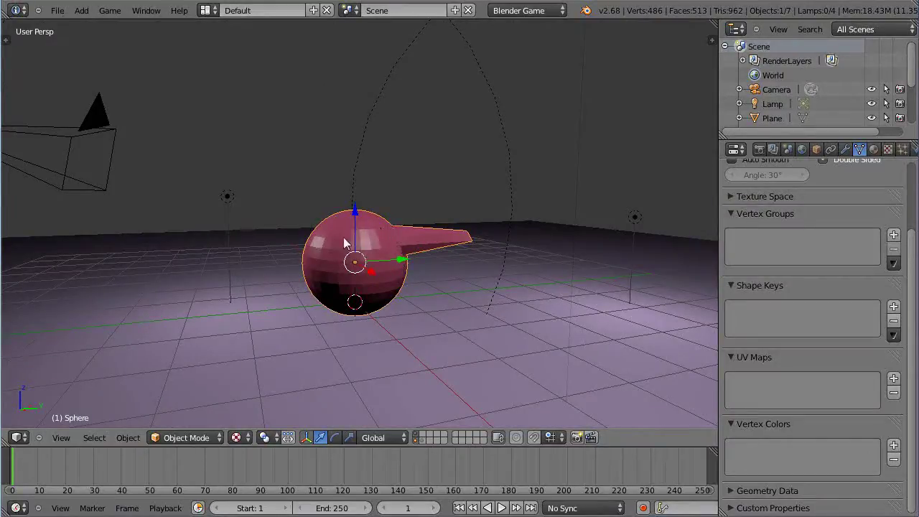
middle_drag(480, 329, 350, 200)
middle_drag(449, 295, 261, 495)
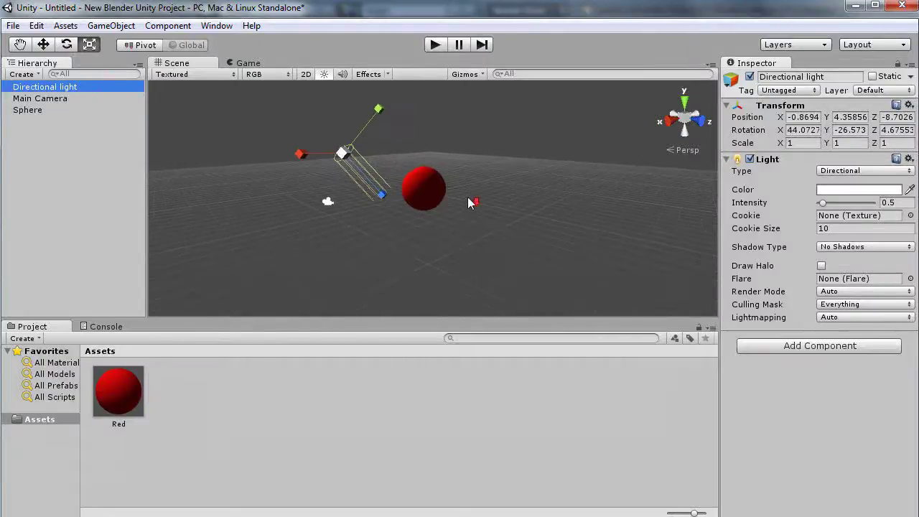
Switch to Unity and select the Main Camera and Sphere in turn to compare their components
alt+drag(467, 197, 451, 188)
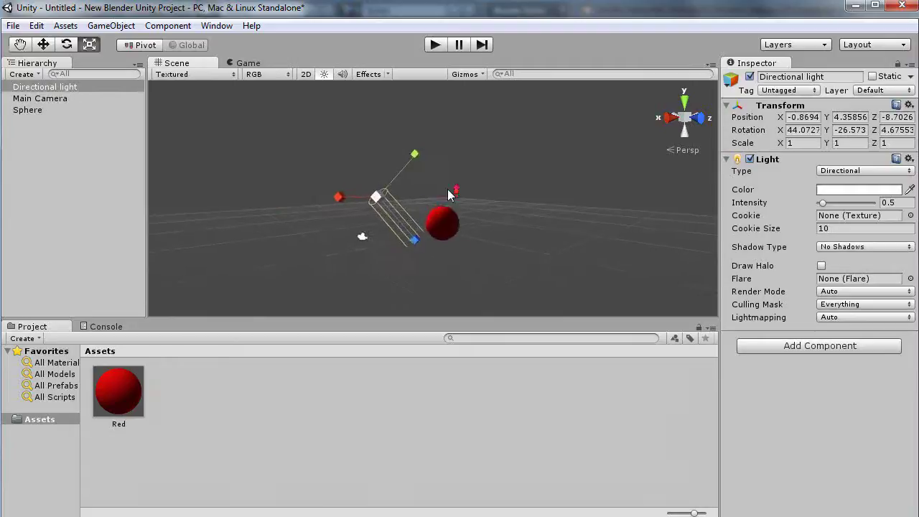
click(34, 99)
click(26, 111)
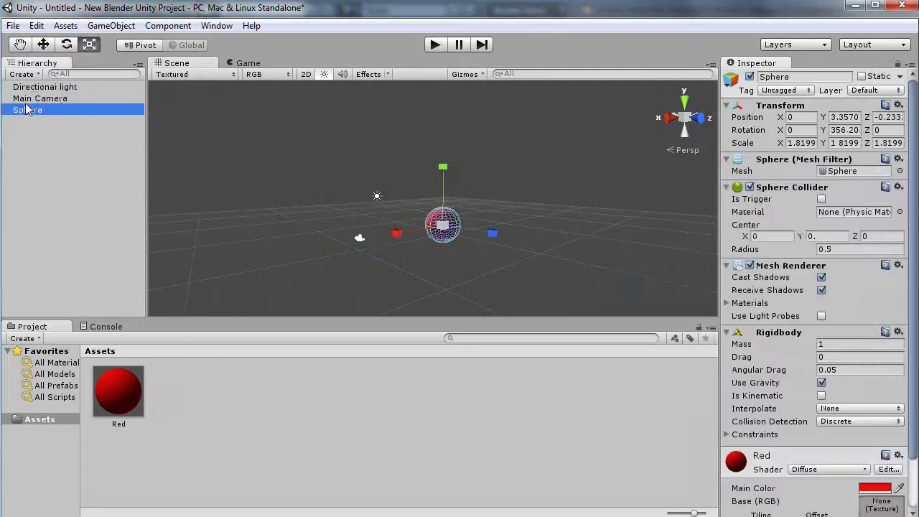
click(27, 100)
click(27, 113)
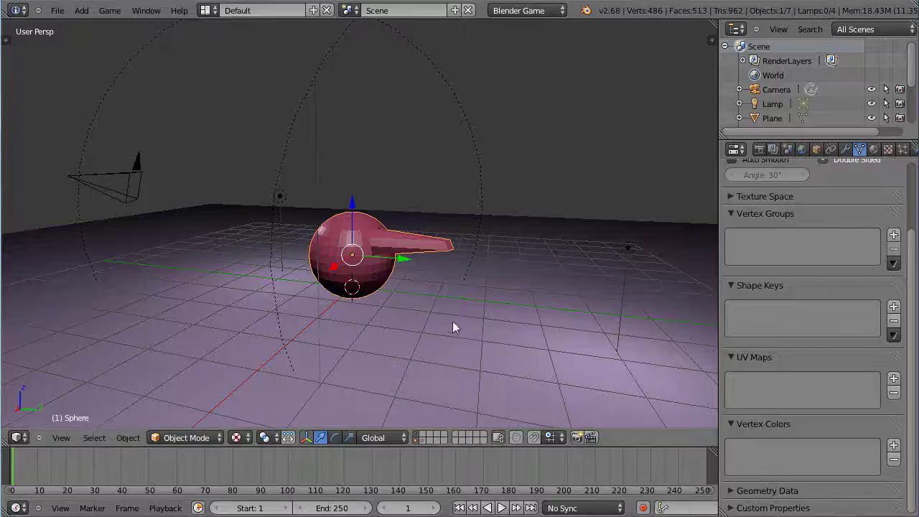
Switch to Blender and enable Lock Camera to View in the 3D view's properties
scroll(452, 321, up, 5)
scroll(468, 322, down, 5)
mouse_move(468, 323)
middle_down()
mouse_move(431, 331)
mouse_move(440, 332)
mouse_move(458, 298)
mouse_move(462, 330)
middle_up()
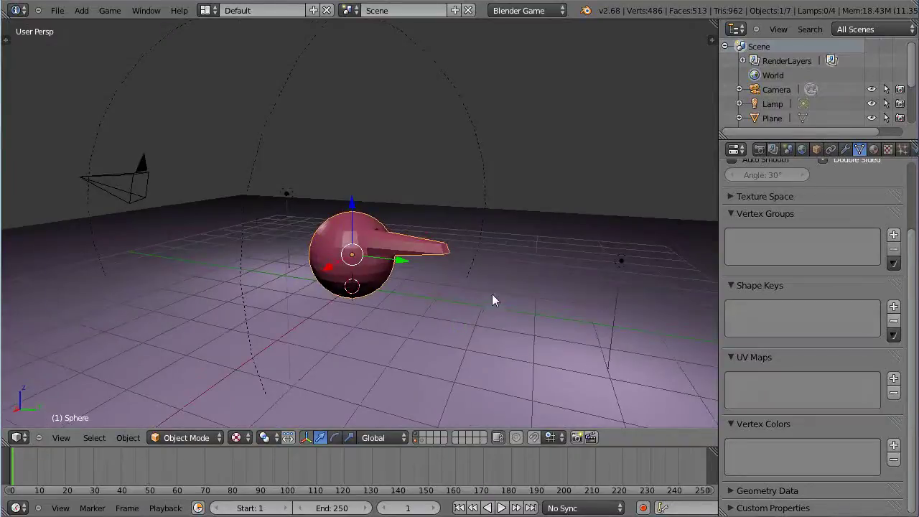
key(n)
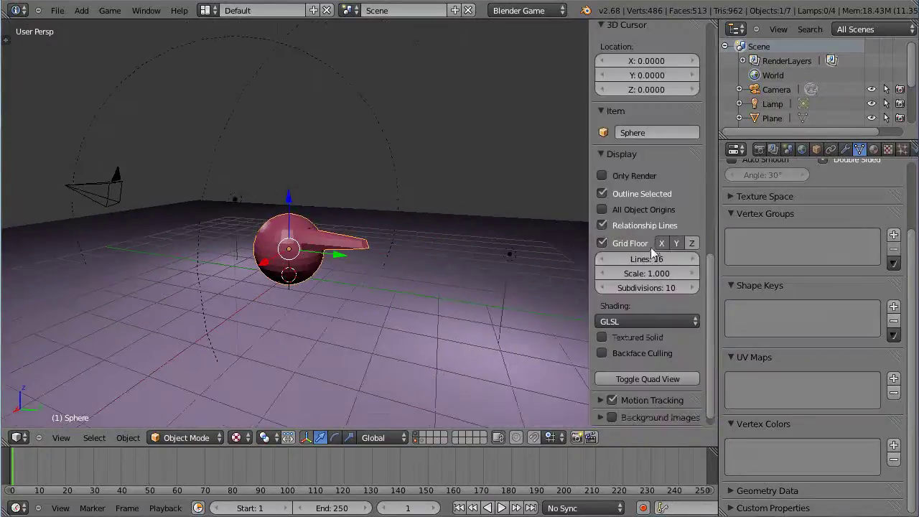
scroll(650, 247, down, 1)
scroll(624, 256, up, 4)
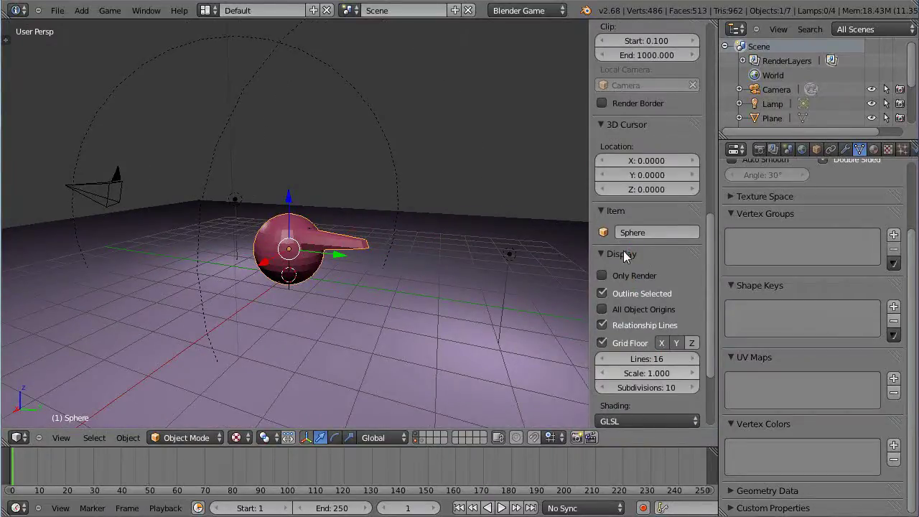
scroll(623, 251, up, 4)
click(601, 124)
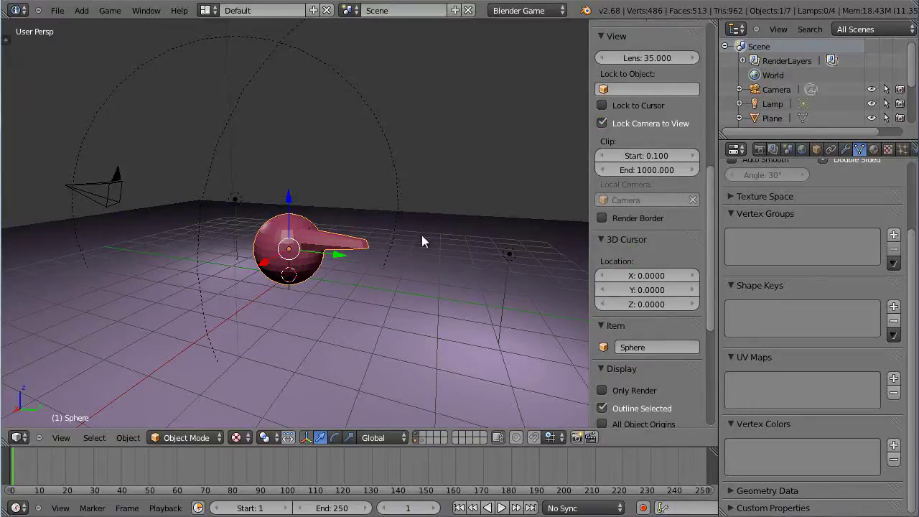
Look through the camera and move it back and forth relative to the sphere with the camera locked to the view
key(KP_0)
scroll(409, 284, down, 3)
scroll(409, 283, up, 4)
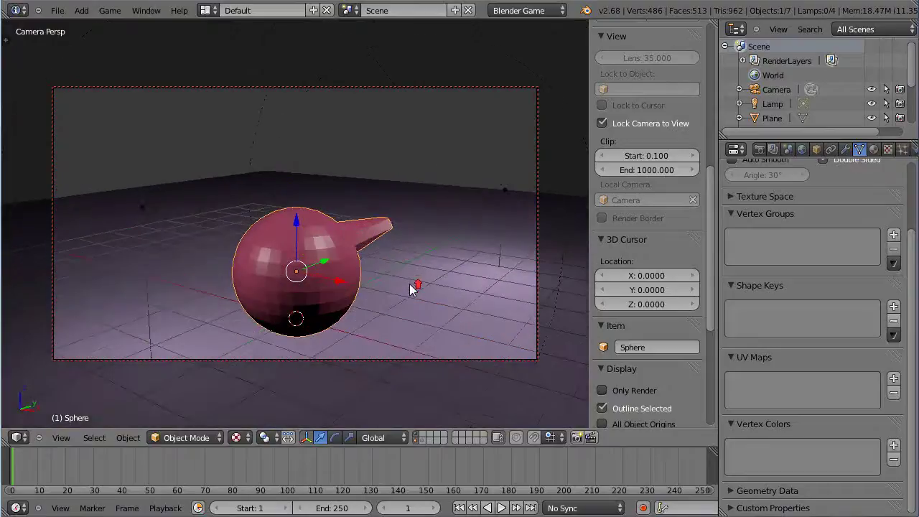
scroll(410, 286, down, 3)
scroll(410, 286, up, 5)
scroll(410, 286, down, 5)
scroll(410, 287, up, 3)
scroll(410, 284, down, 4)
scroll(410, 285, up, 3)
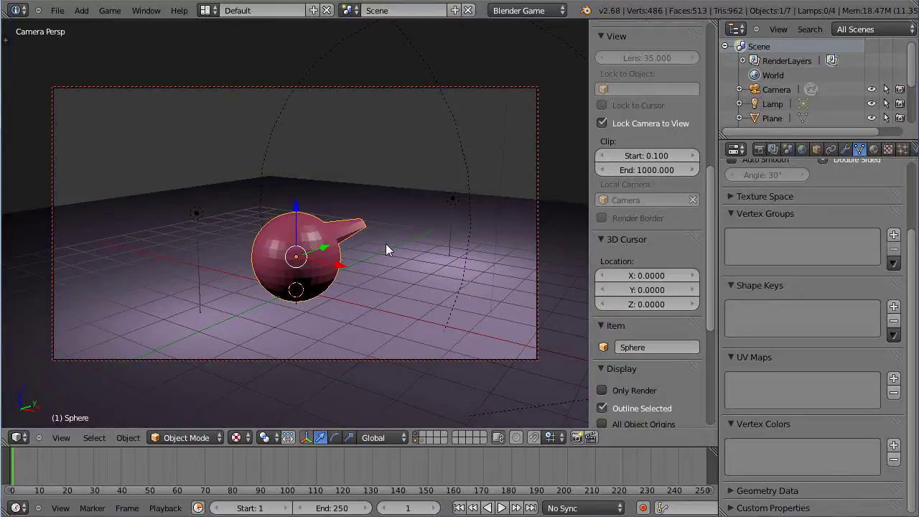
Disable Lock Camera to View, show the scene from the front, and return to the camera view
click(601, 124)
scroll(402, 229, down, 3)
scroll(394, 237, up, 3)
key(KP_1)
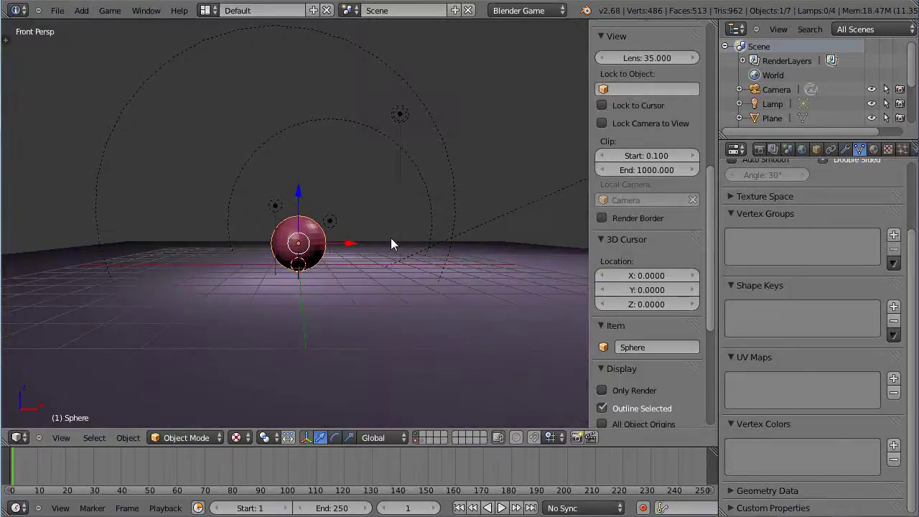
key(KP_0)
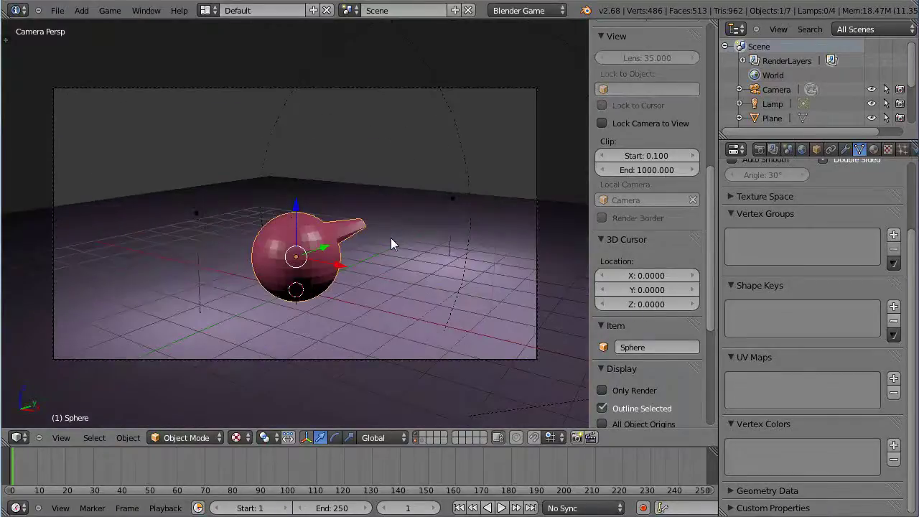
Switch to Unity, reframe the sphere in the Scene view, and align the Main Camera with that view
scroll(391, 237, down, 3)
scroll(390, 238, up, 2)
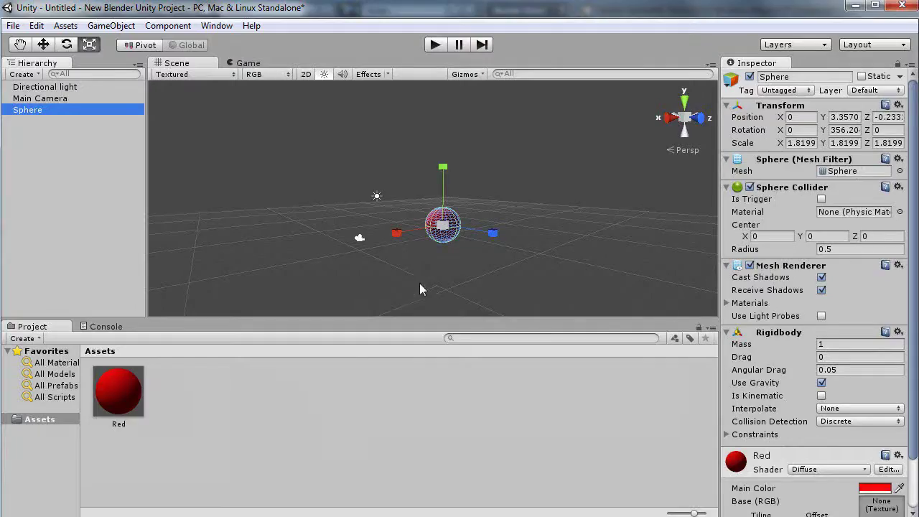
scroll(469, 217, up, 2)
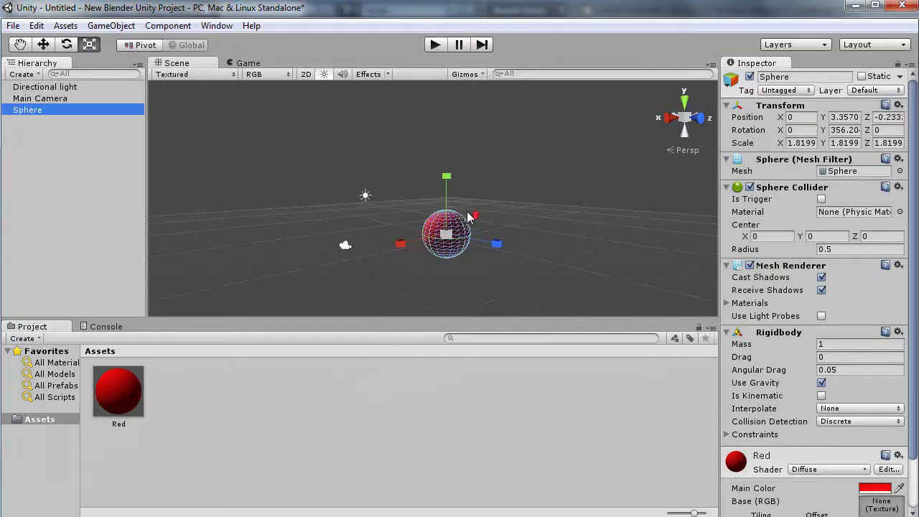
middle_drag(468, 225, 522, 208)
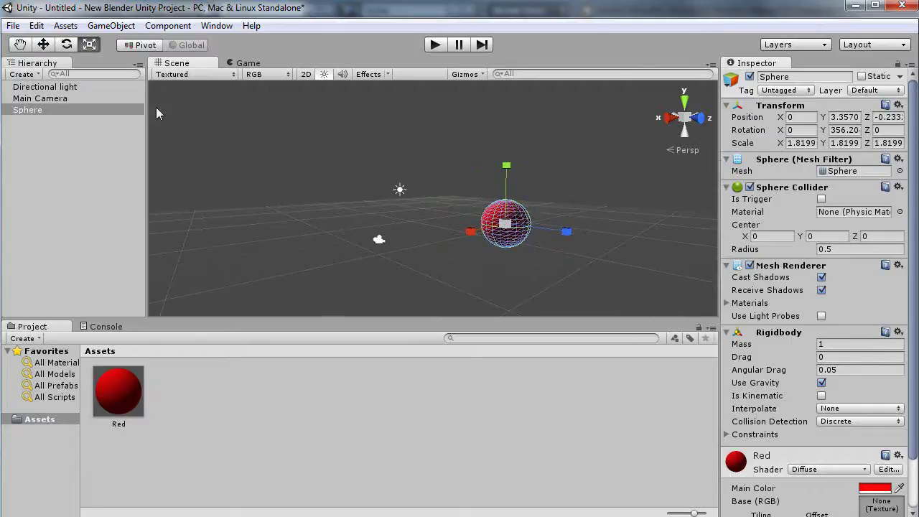
click(43, 100)
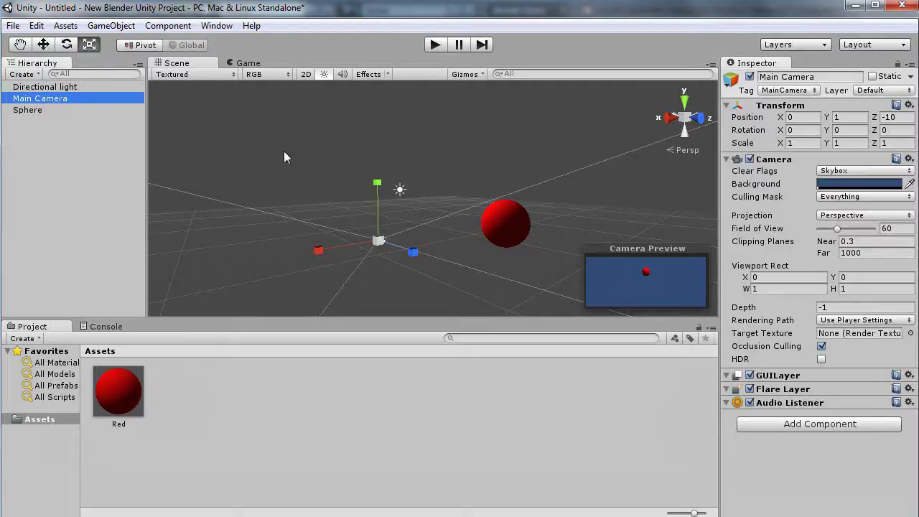
click(111, 25)
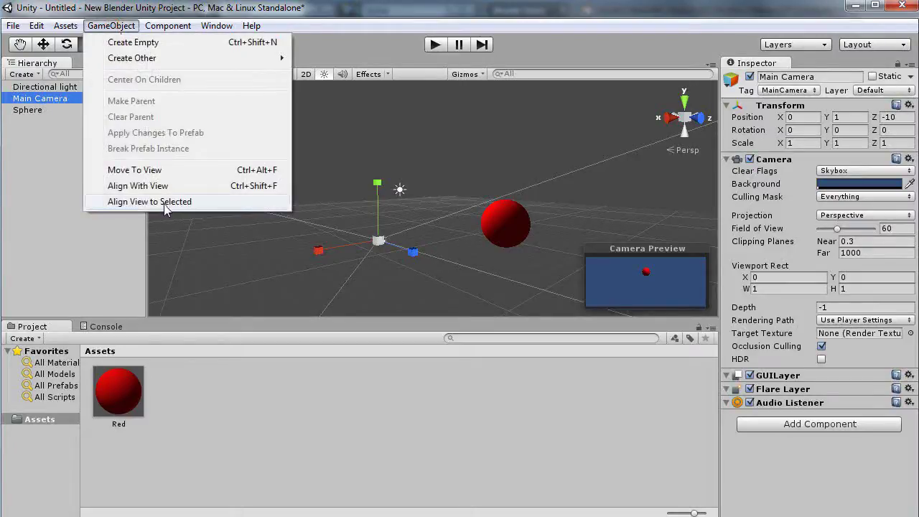
click(138, 185)
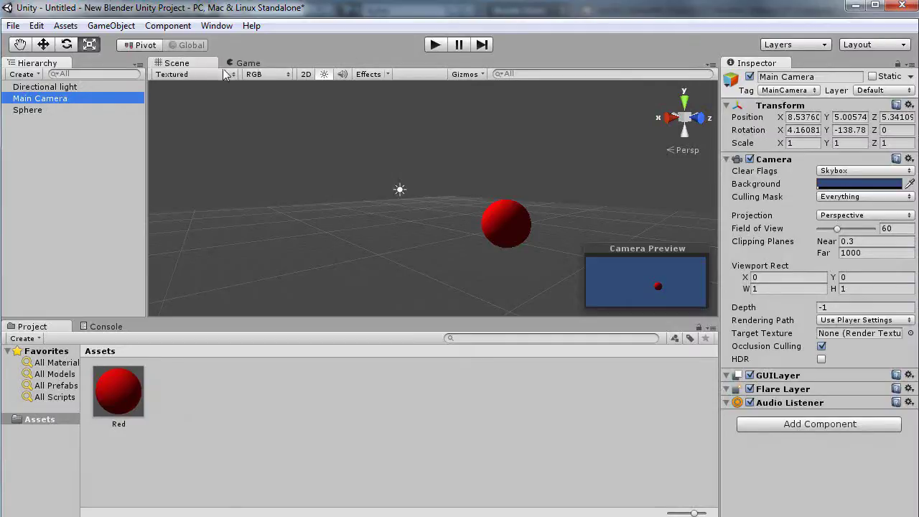
Test-run the game from the Main Camera's new viewpoint, stop it, and return to the Scene view
click(248, 63)
click(434, 45)
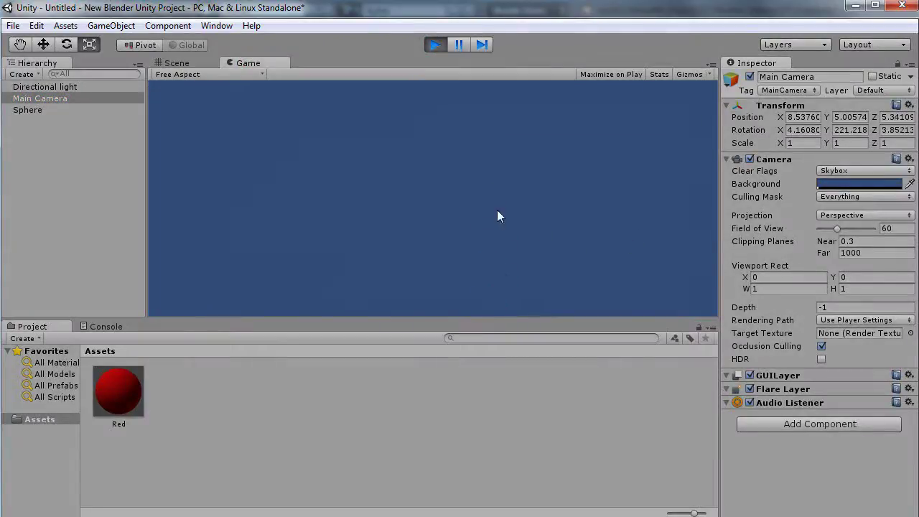
click(434, 45)
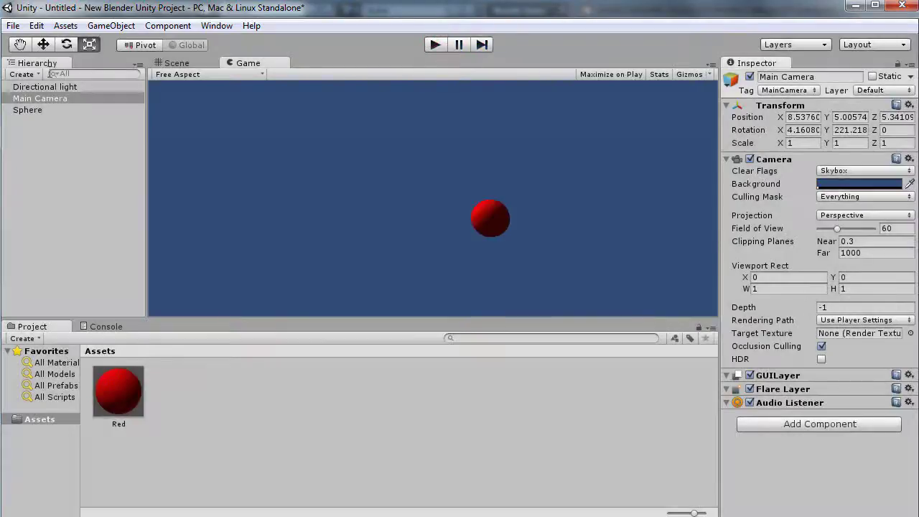
click(159, 63)
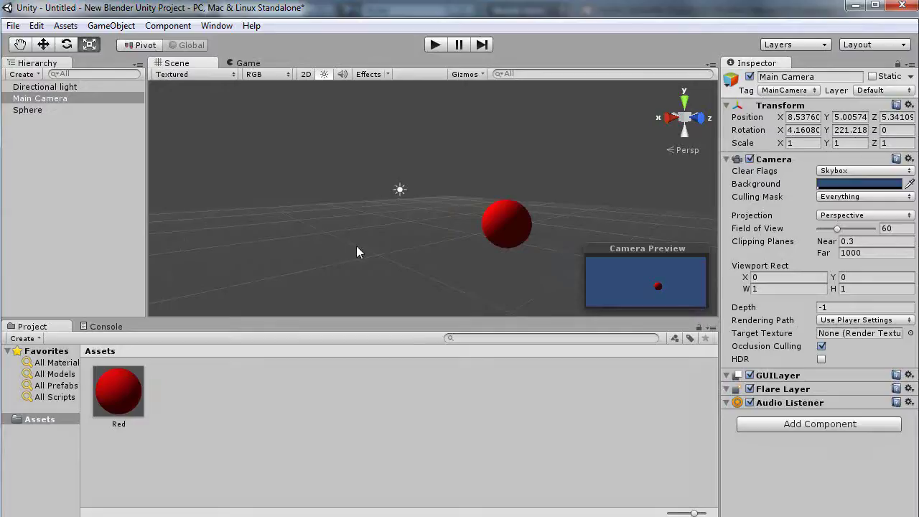
Orbit the Scene view to look down on the sphere and make the Scene view slightly taller
middle_drag(356, 245, 320, 240)
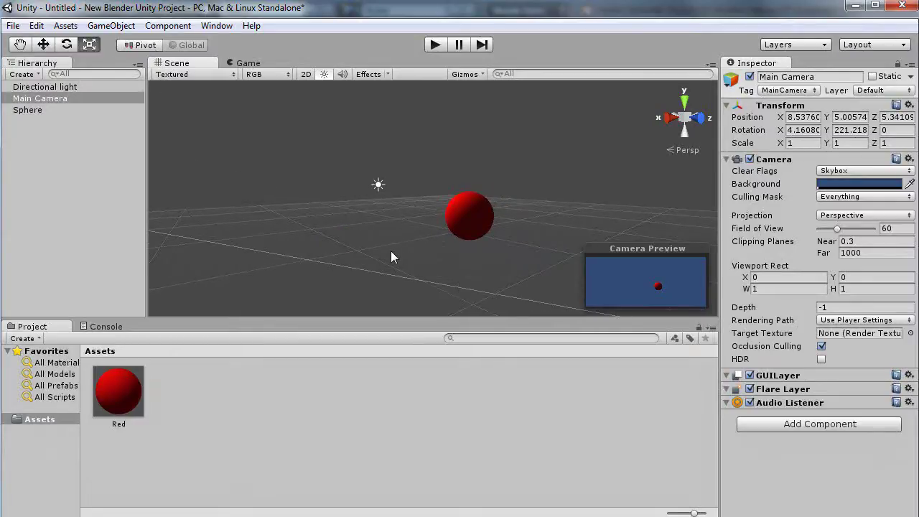
scroll(484, 206, down, 1)
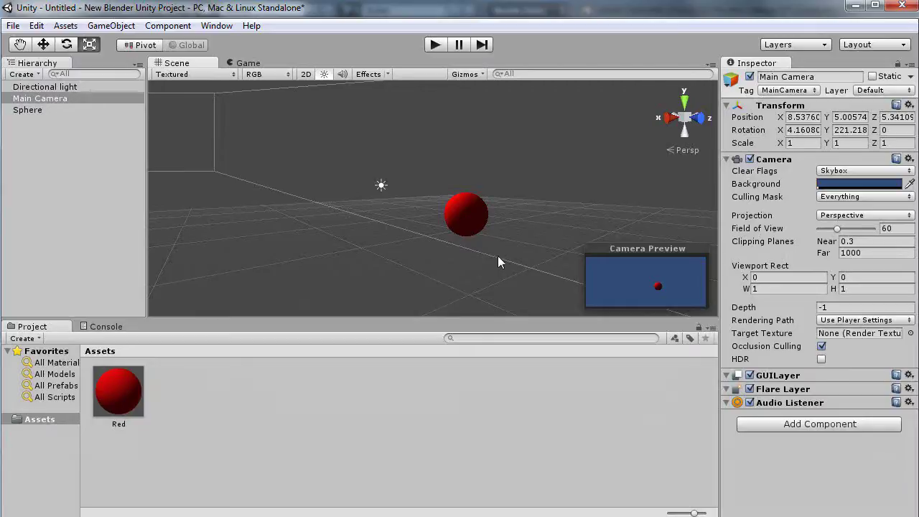
alt+drag(499, 225, 474, 237)
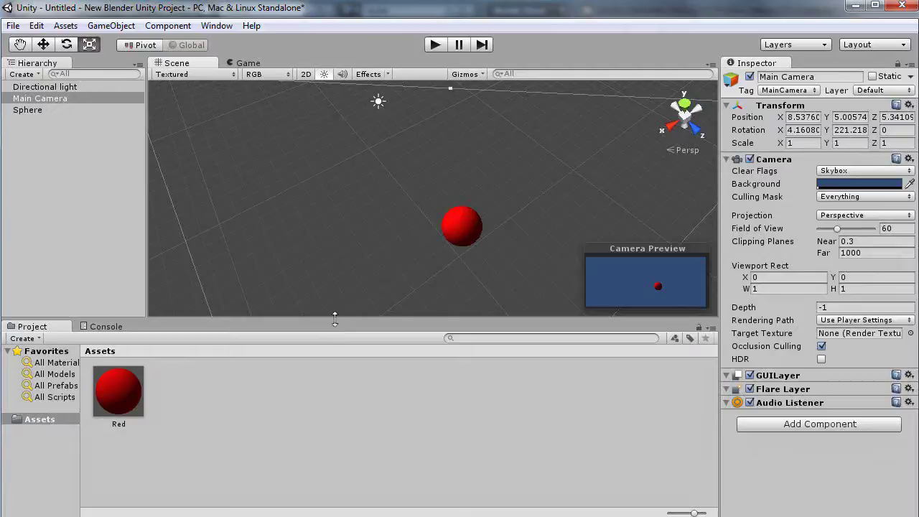
drag(334, 319, 335, 327)
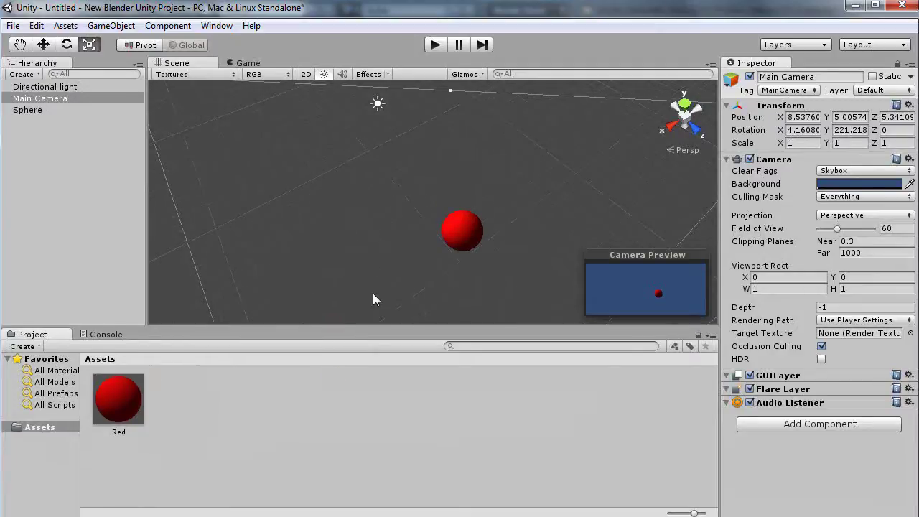